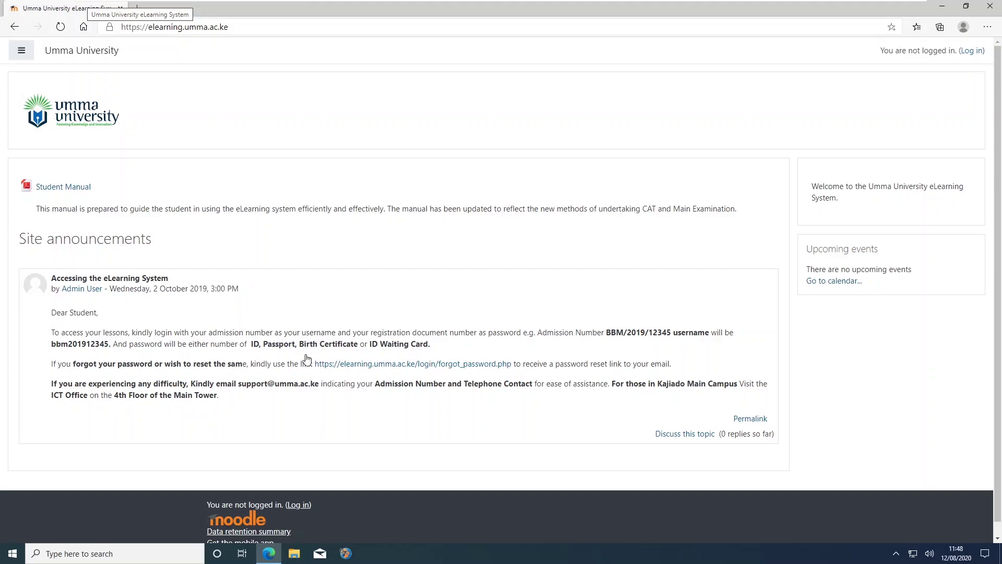
- Go to the login page, accept the saved username suggestion, and open the forgotten-password link
double_click(660, 333)
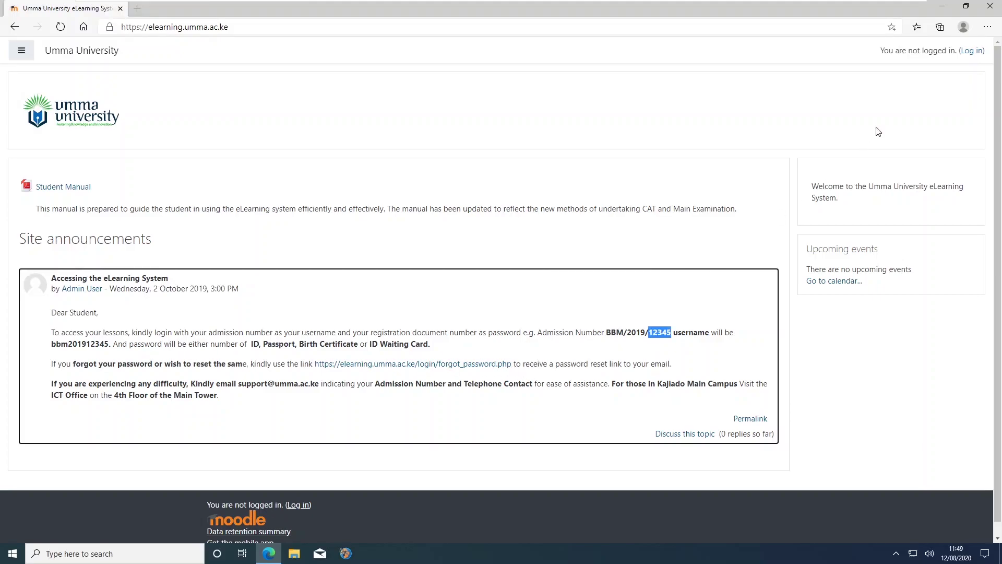
click(974, 52)
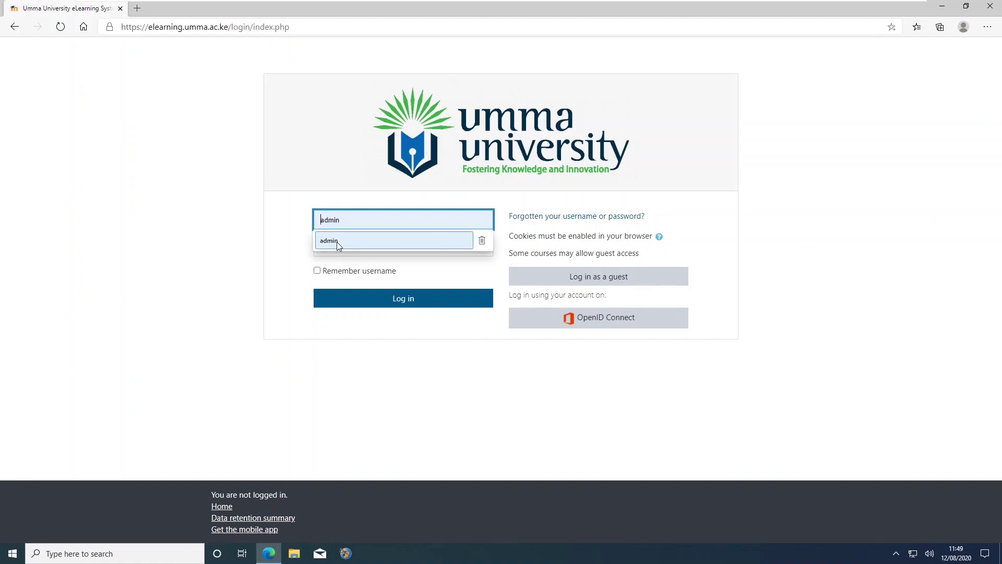
click(336, 242)
click(339, 246)
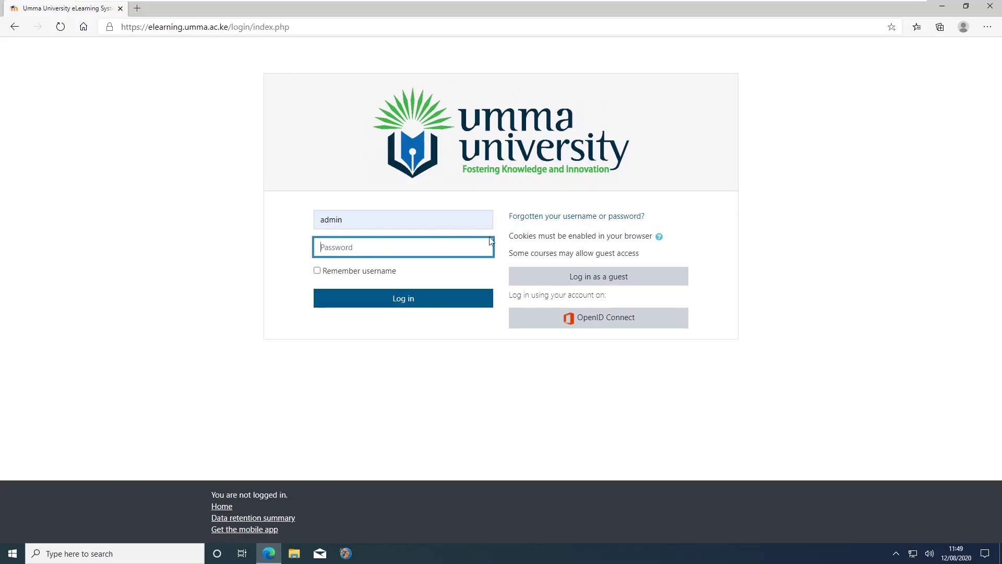
click(583, 224)
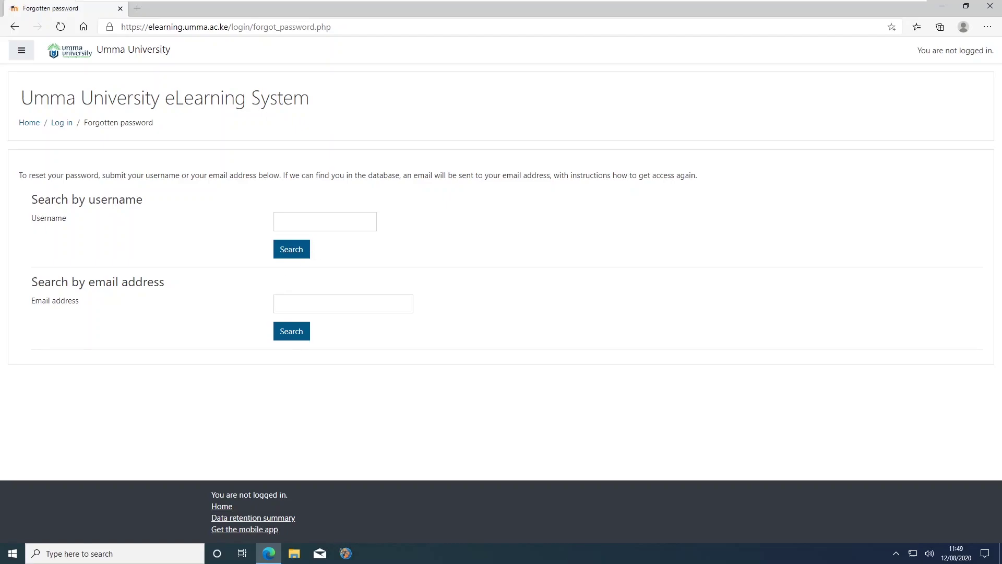
- Enter a student admission number as the search username, erase it, and return to the login page
click(324, 222)
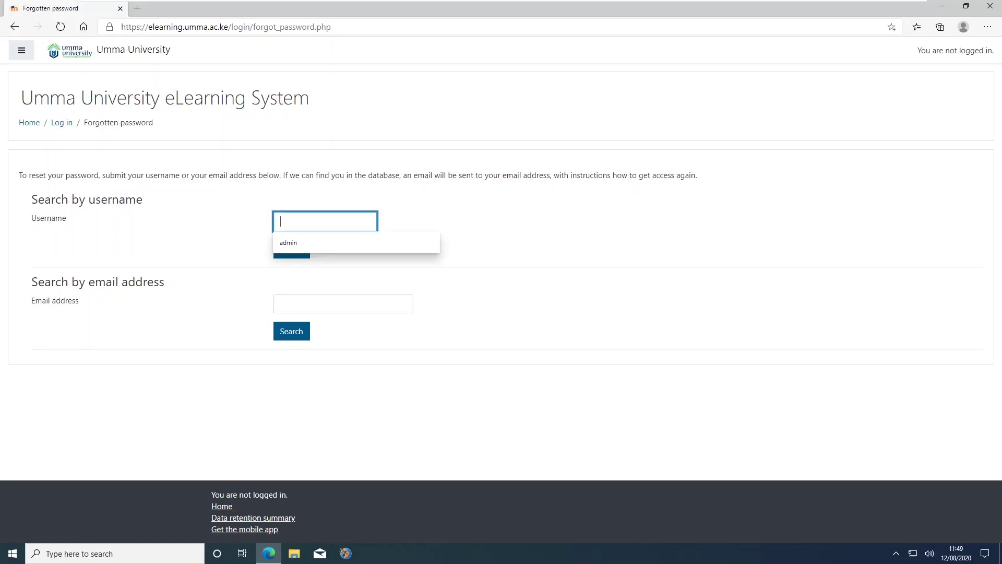
click(256, 223)
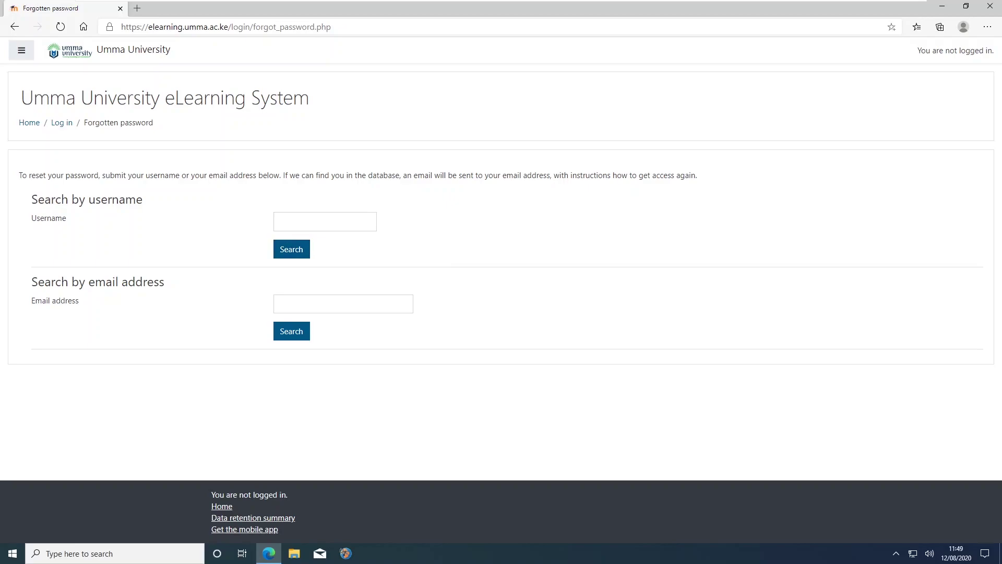
click(325, 222)
text(bbm)
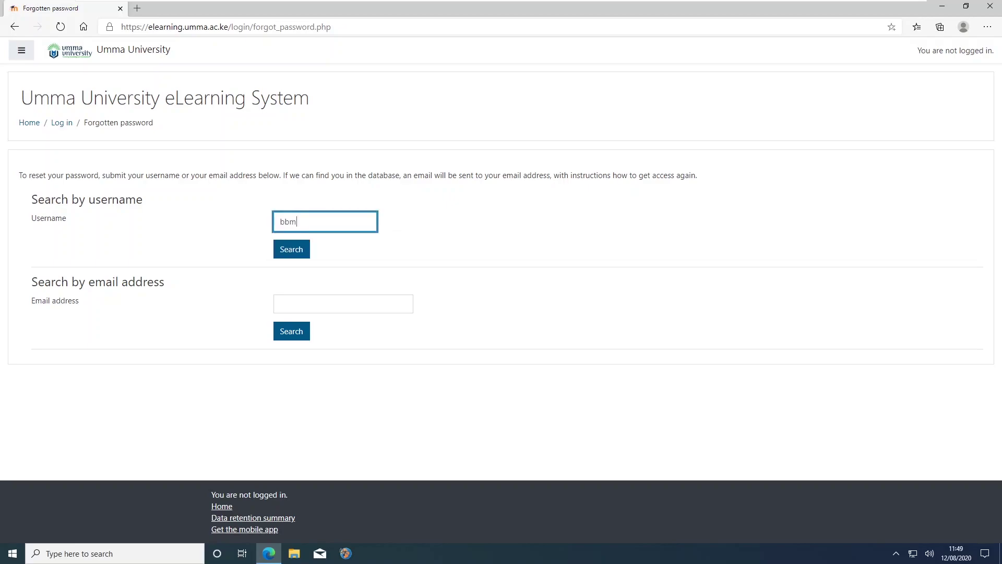
text(2020121345)
key(BackSpace)
key(BackSpace)
key(BackSpace)
key(BackSpace)
key(BackSpace)
key(BackSpace)
key(BackSpace)
key(BackSpace)
key(BackSpace)
key(BackSpace)
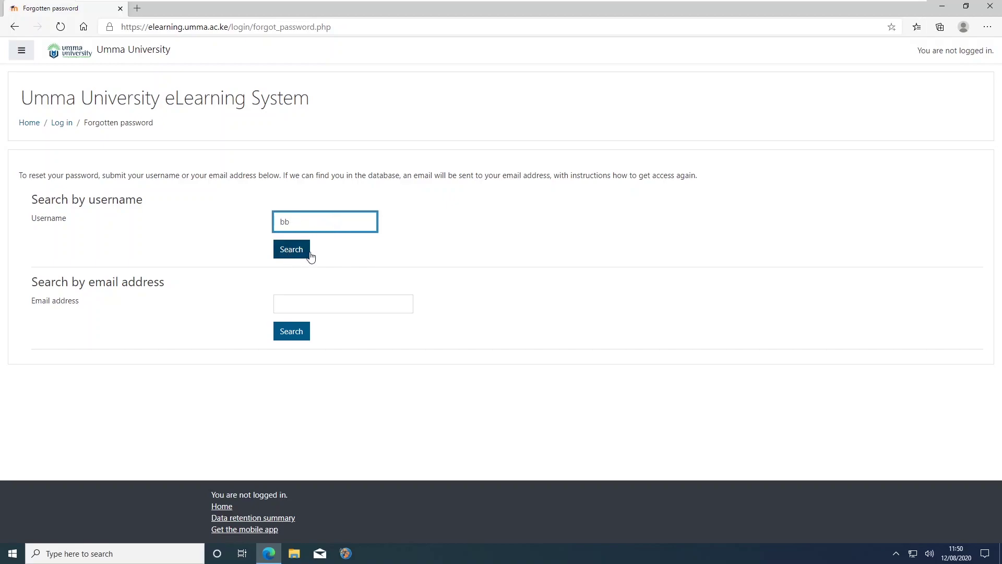
key(BackSpace)
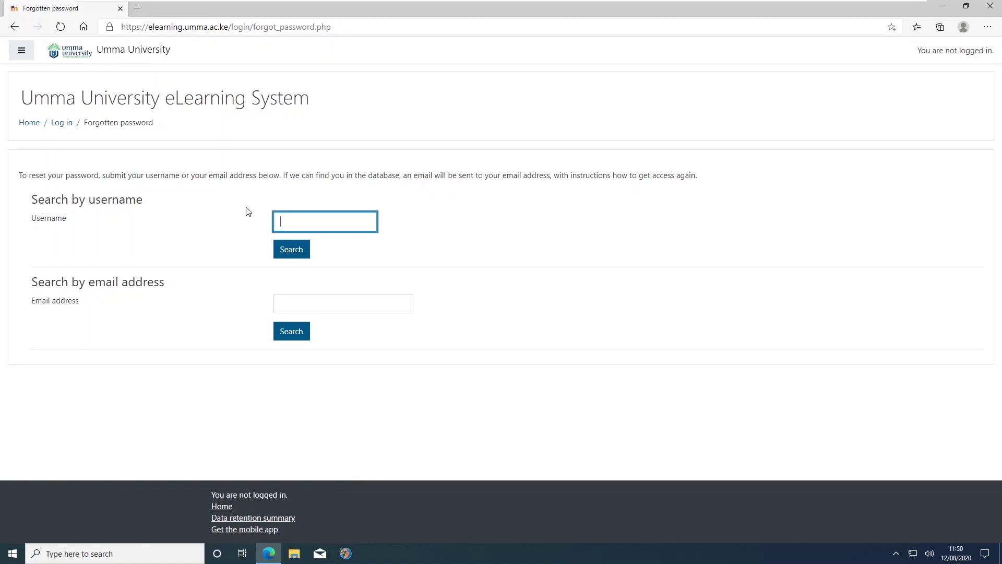
click(62, 128)
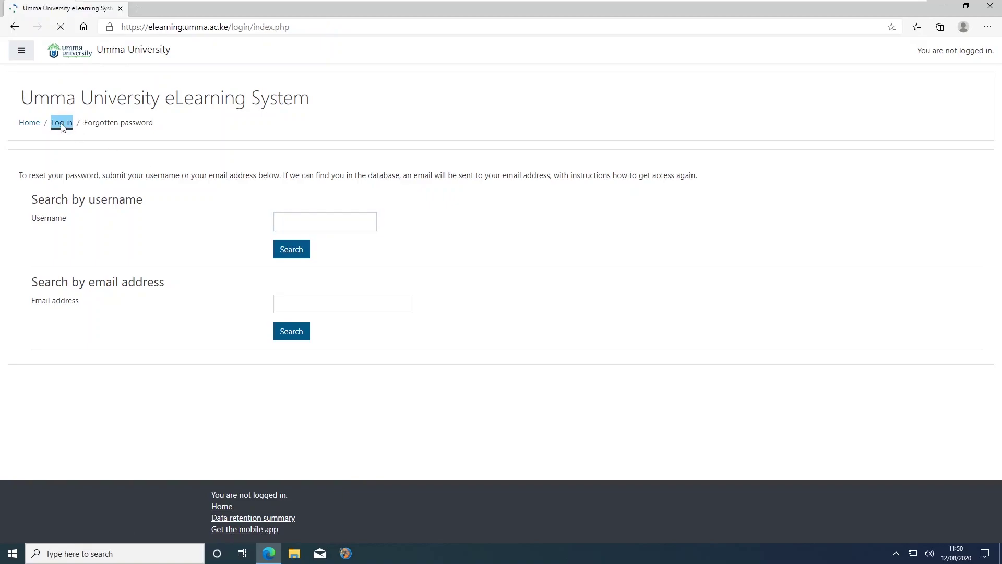
- Log in with the admin username and the account password
click(411, 225)
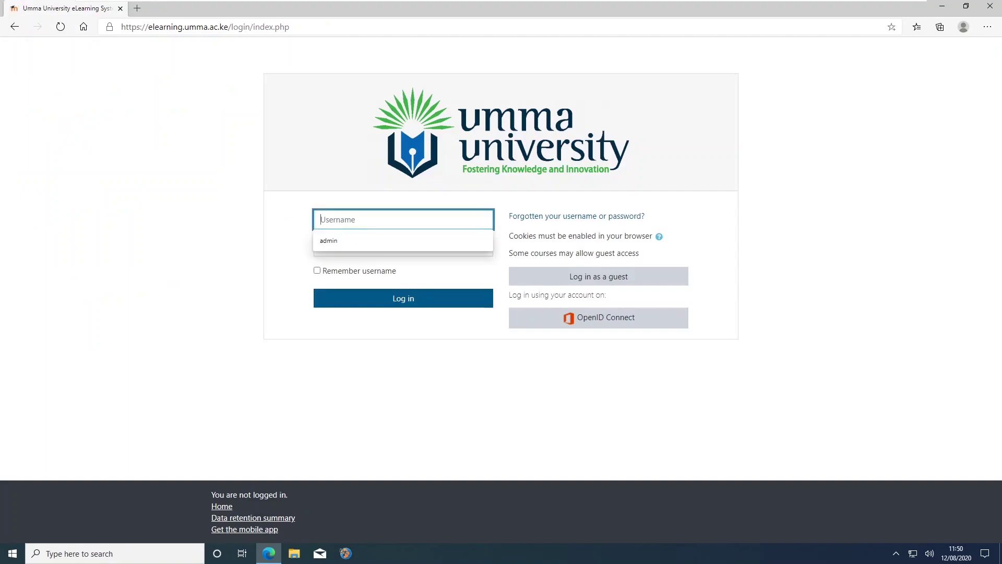
text(admin)
key(Tab)
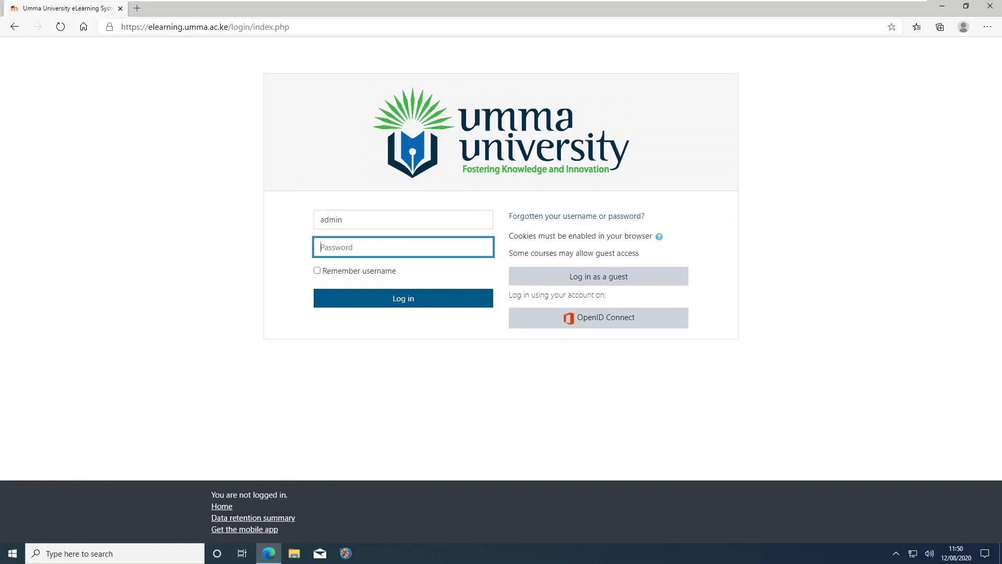
text(********)
key(Return)
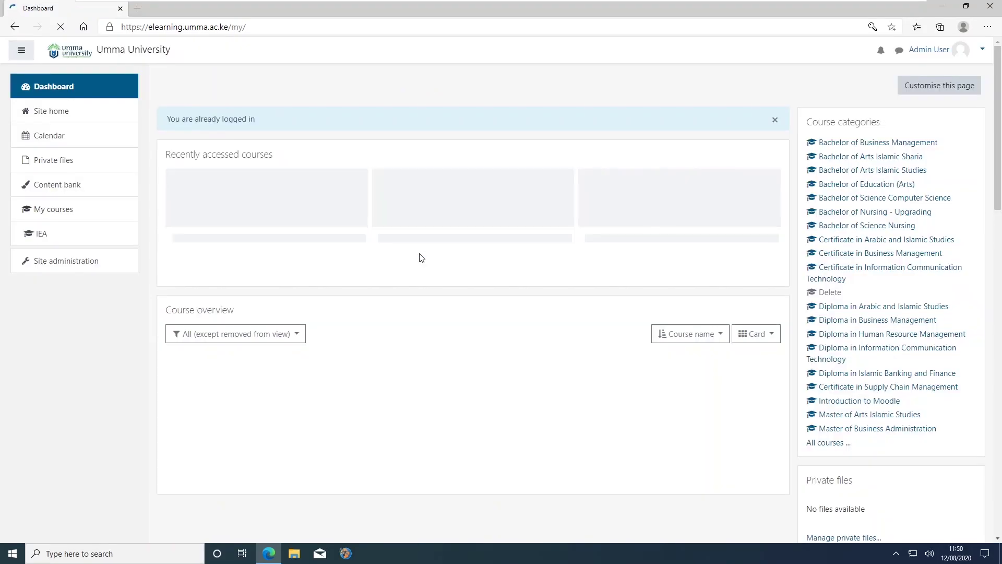
- Review the Dashboard's Upcoming events and Timeline, then open 'Test Exam closes'
scroll(378, 259, down, 8)
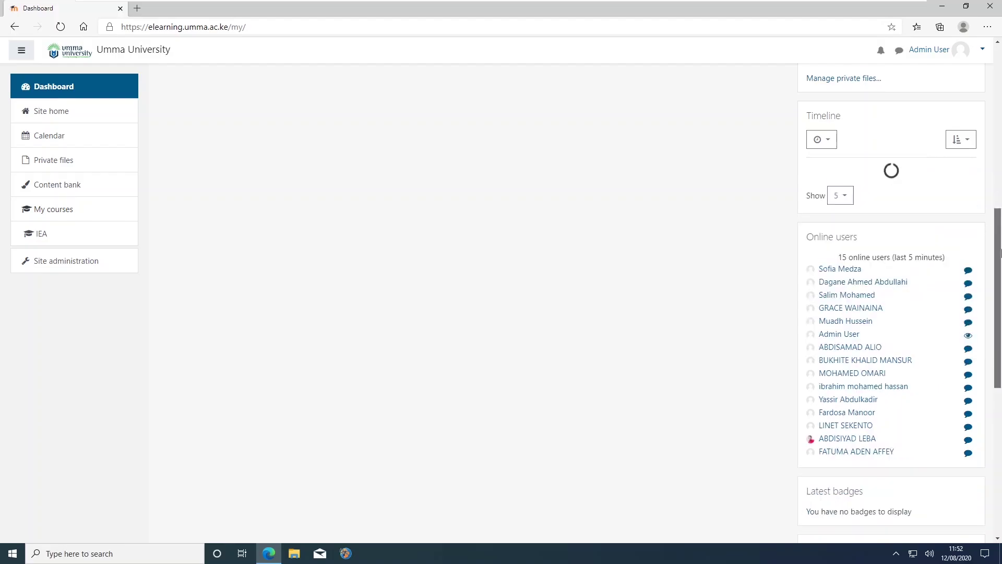
scroll(1001, 253, down, 5)
scroll(886, 234, down, 1)
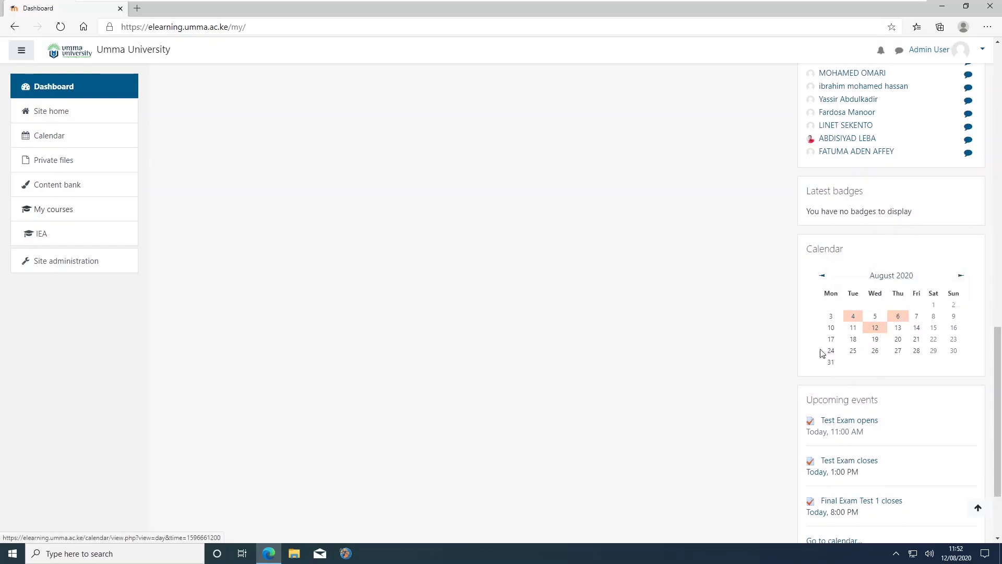
triple_click(842, 400)
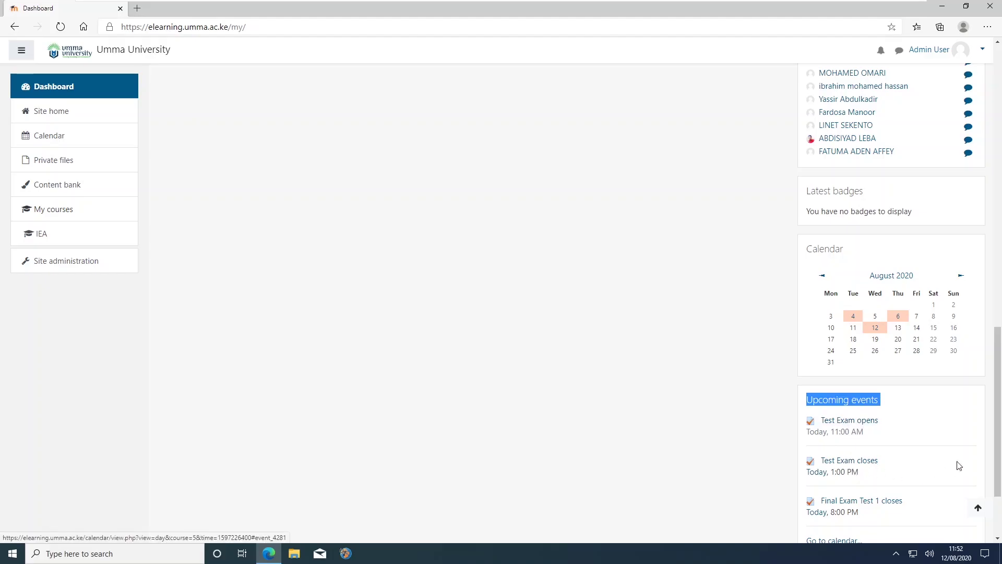
drag(998, 390, 999, 426)
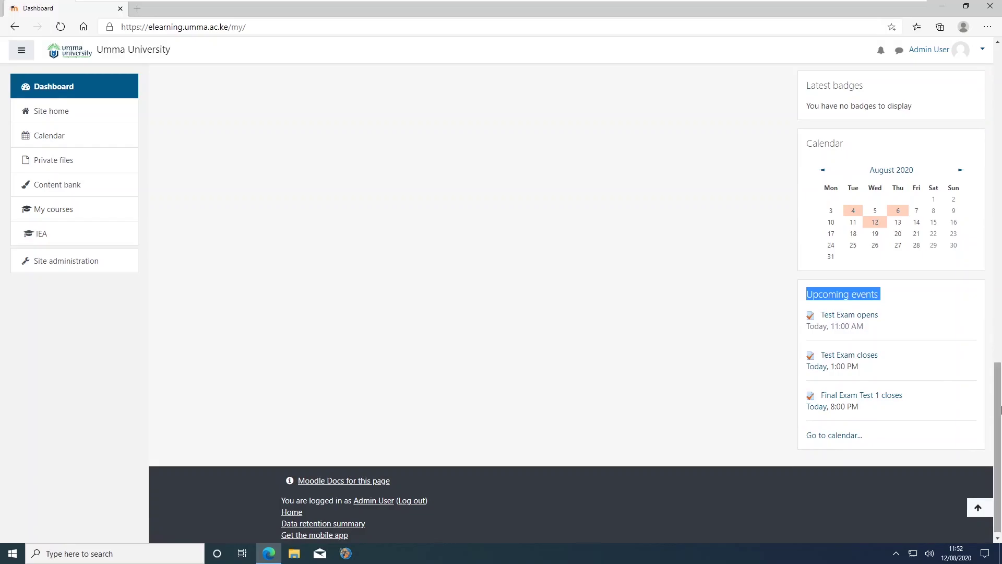
drag(998, 409, 989, 223)
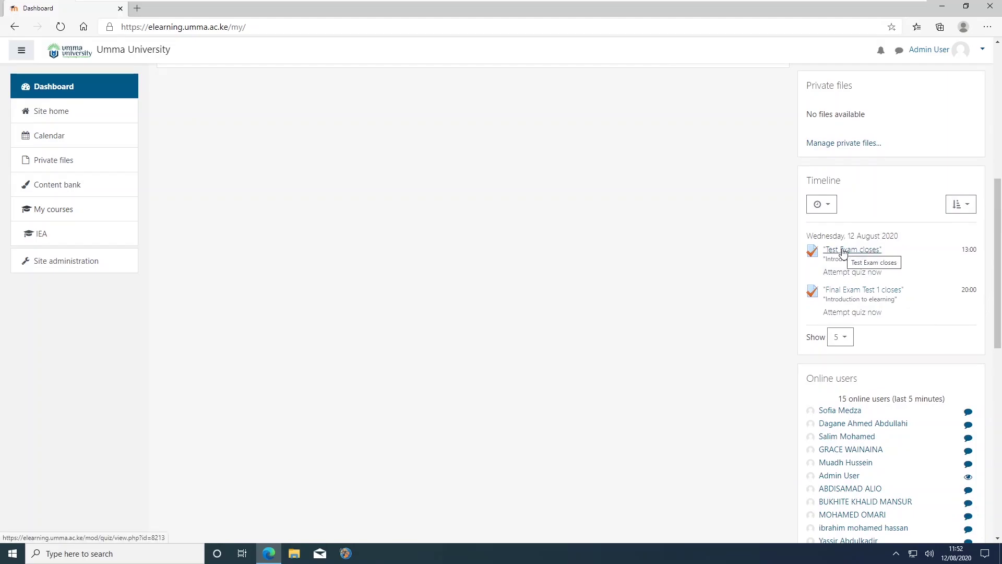
scroll(865, 290, down, 10)
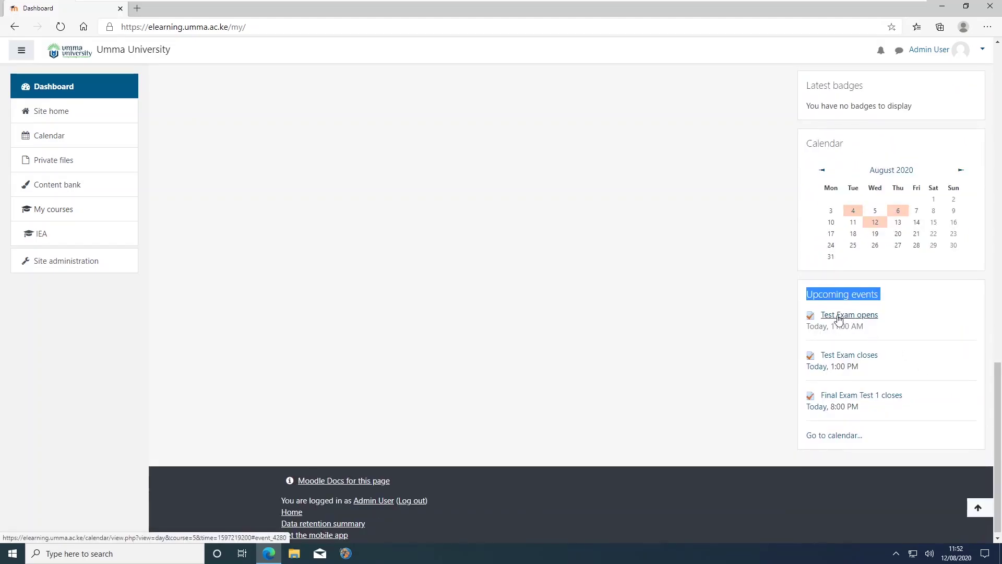
drag(999, 408, 988, 225)
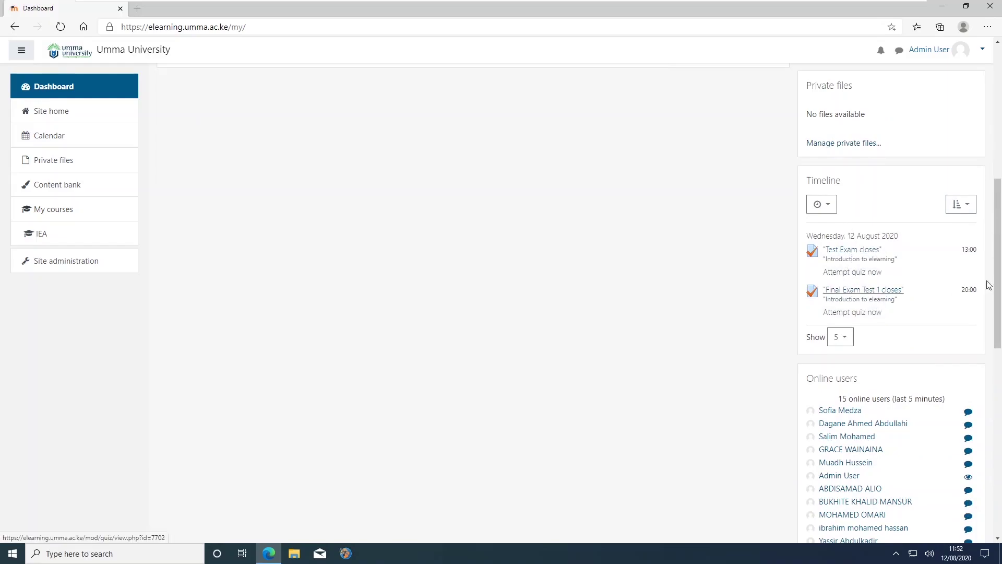
click(842, 255)
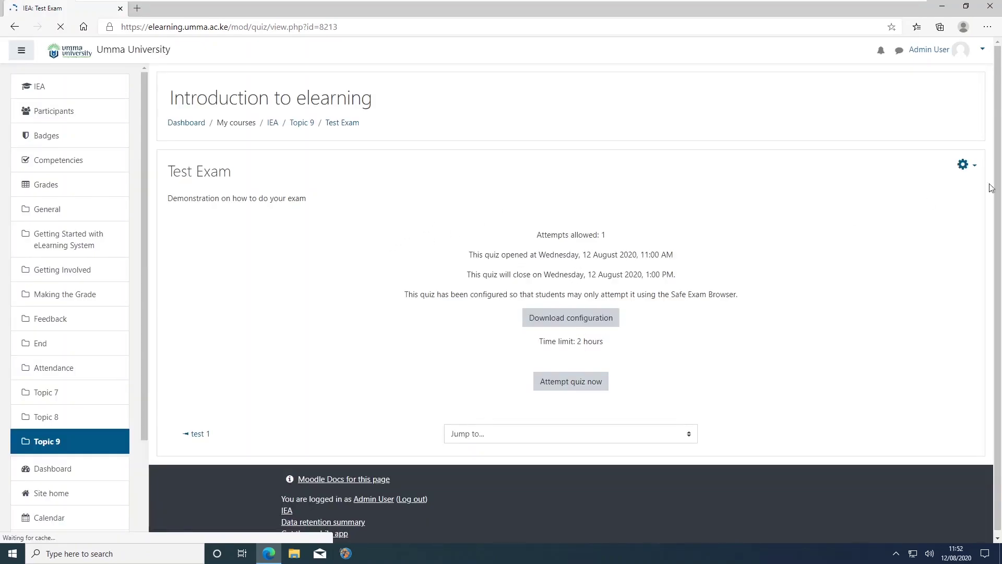
- Switch the role to Student from the account menu to preview the Test Exam page
click(982, 53)
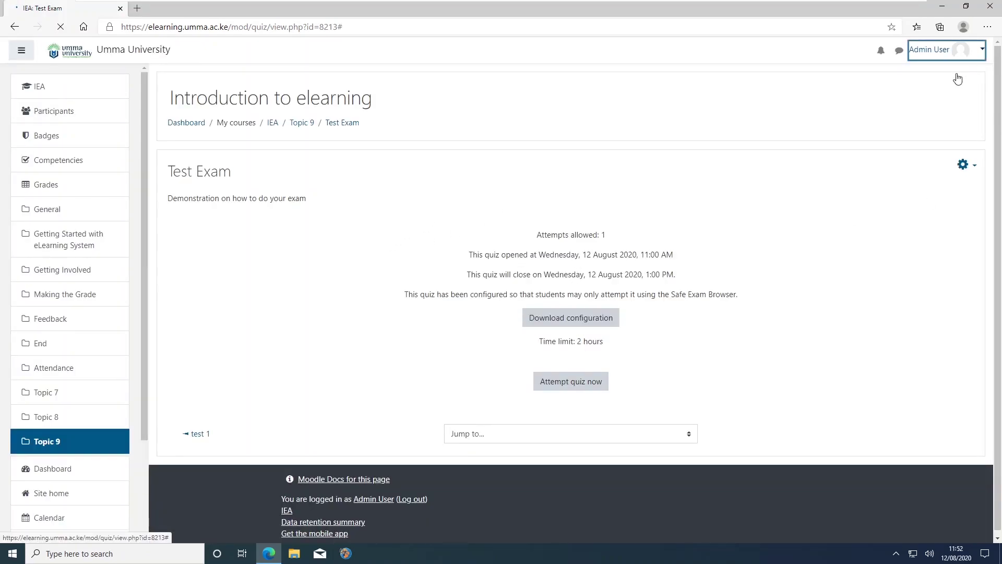
click(984, 55)
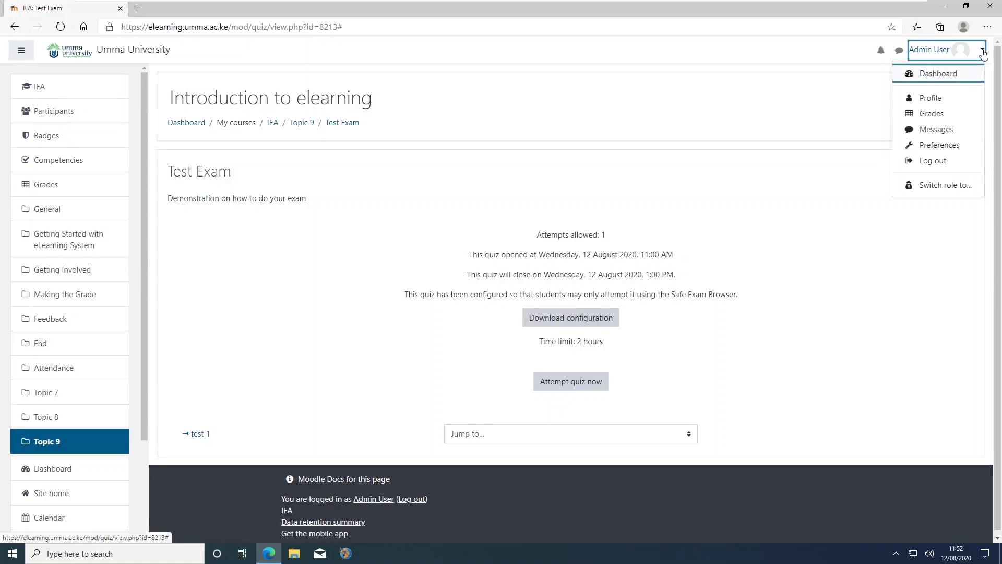
click(945, 186)
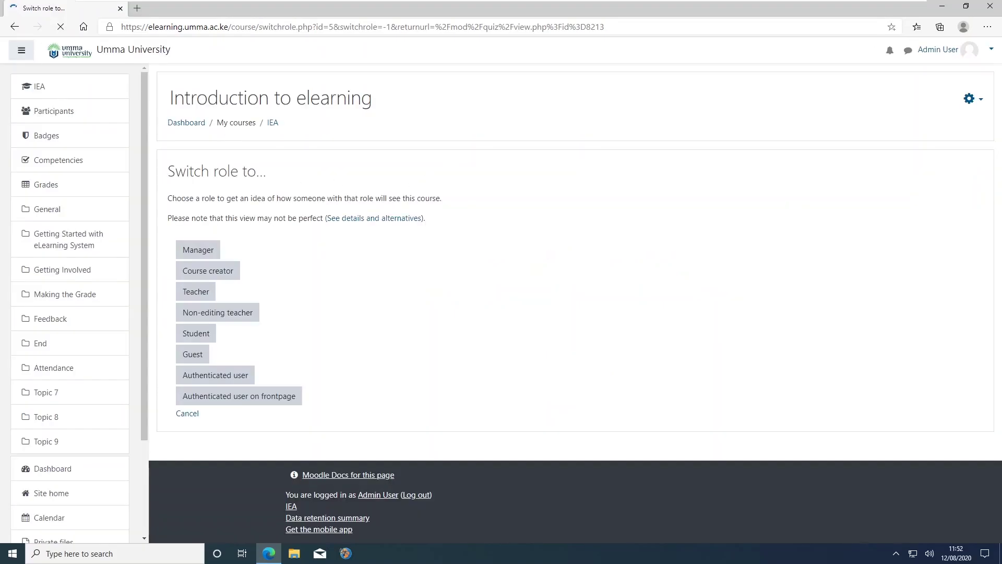
click(201, 336)
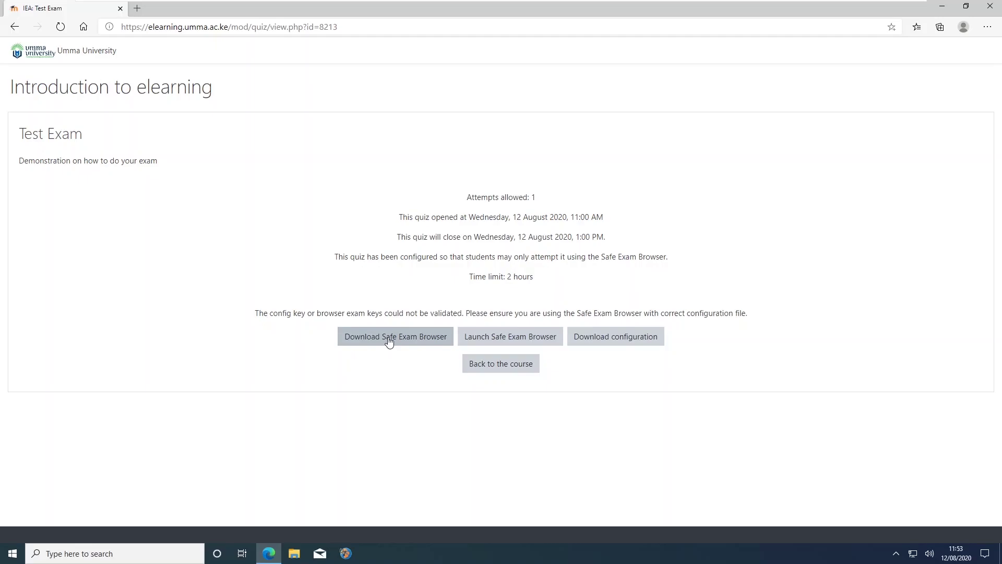
- Follow the Download Safe Exam Browser link and view the safeexambrowser.org tab
click(389, 341)
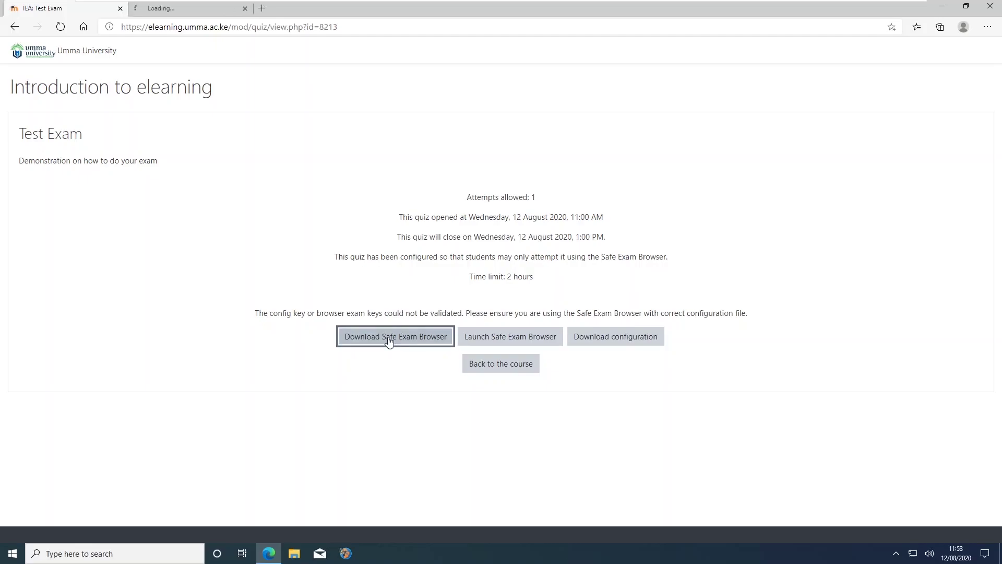
click(184, 8)
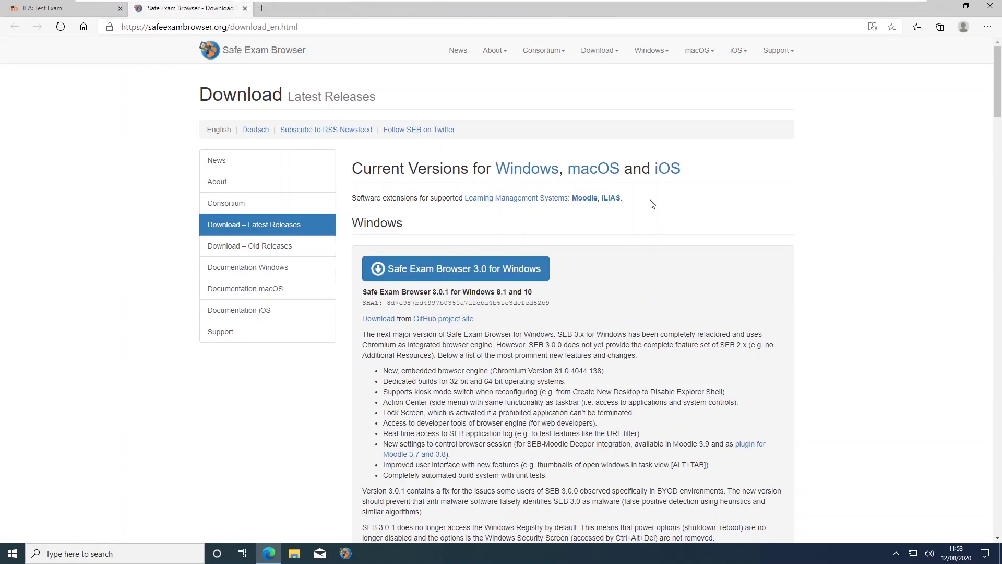
- Download Safe Exam Browser 3.0 for Windows, close the SourceForge tab, and show downloads with Ctrl+J
click(479, 276)
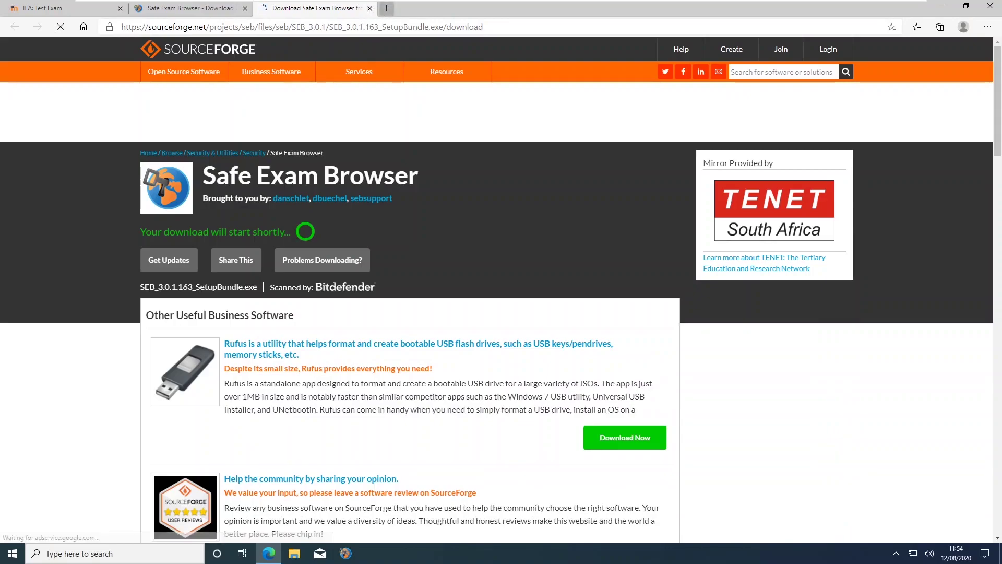
click(369, 9)
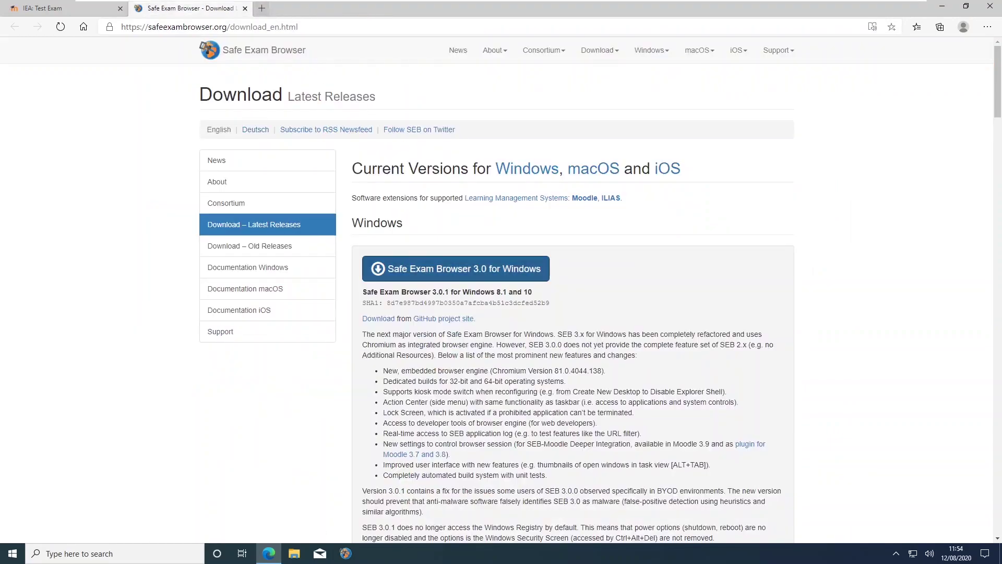
key(ctrl+j)
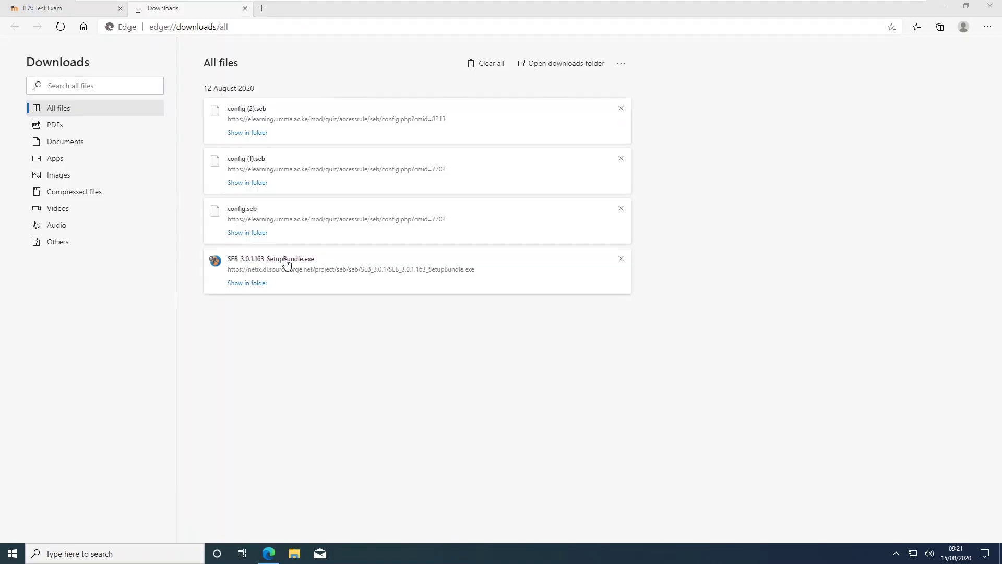
- Run SEB_3.0.1.163_SetupBundle.exe, accept the licence terms, and install with administrator approval
click(286, 263)
click(396, 362)
click(567, 377)
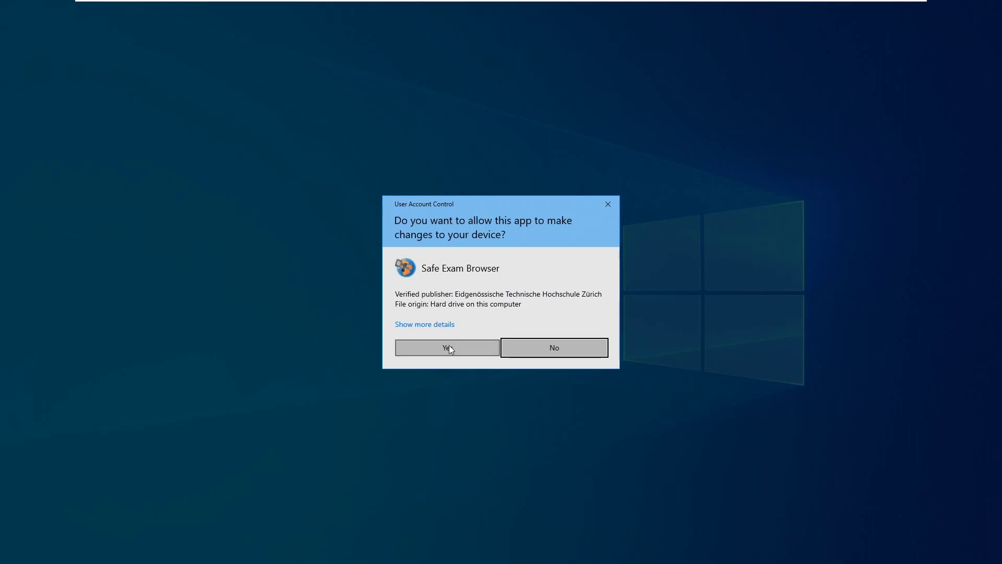
click(450, 347)
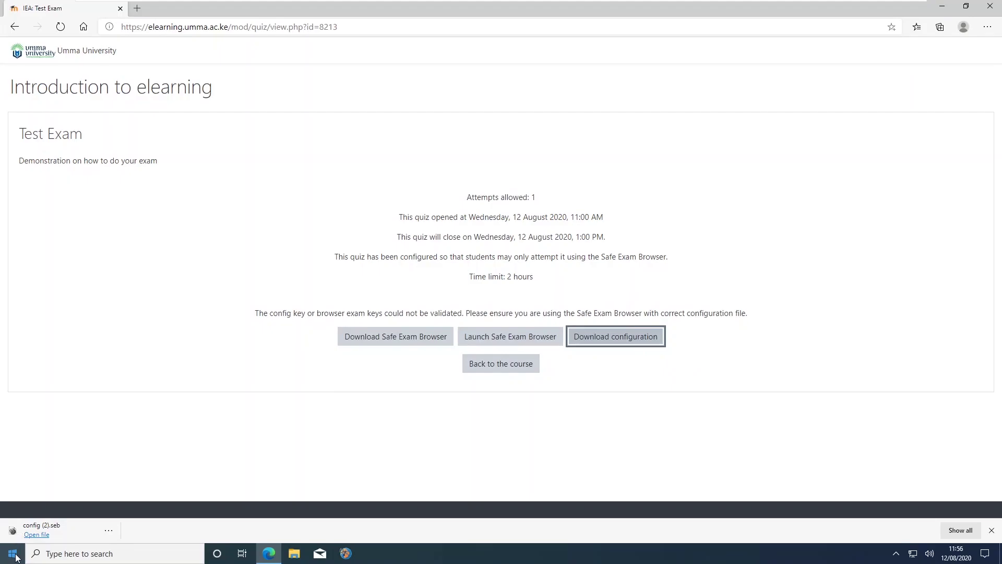
click(16, 555)
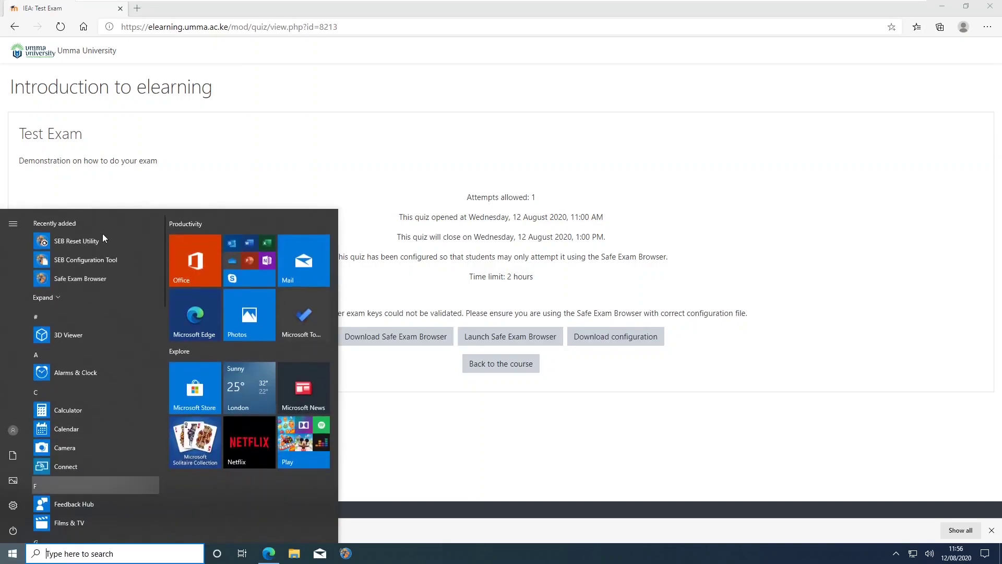
click(80, 261)
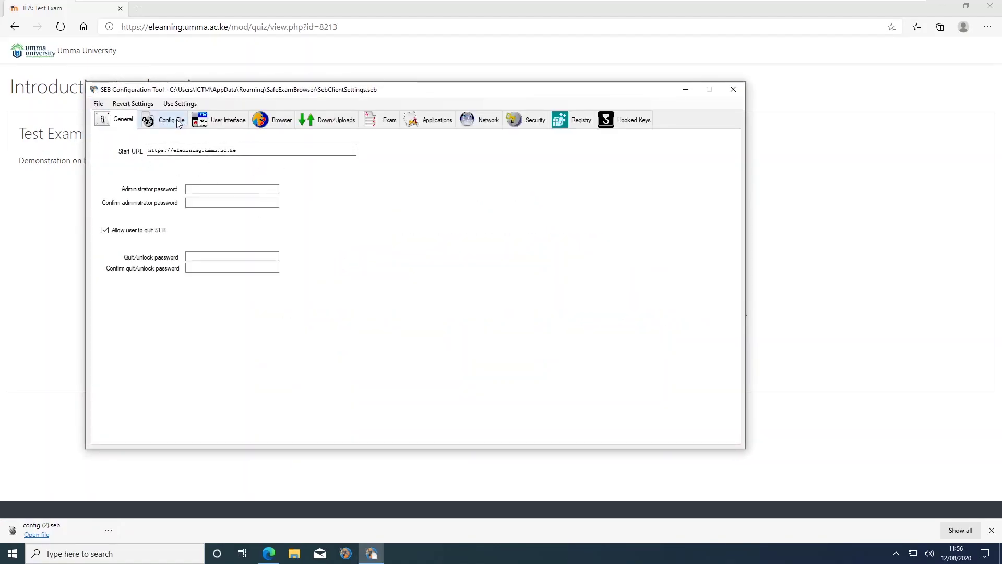
click(174, 124)
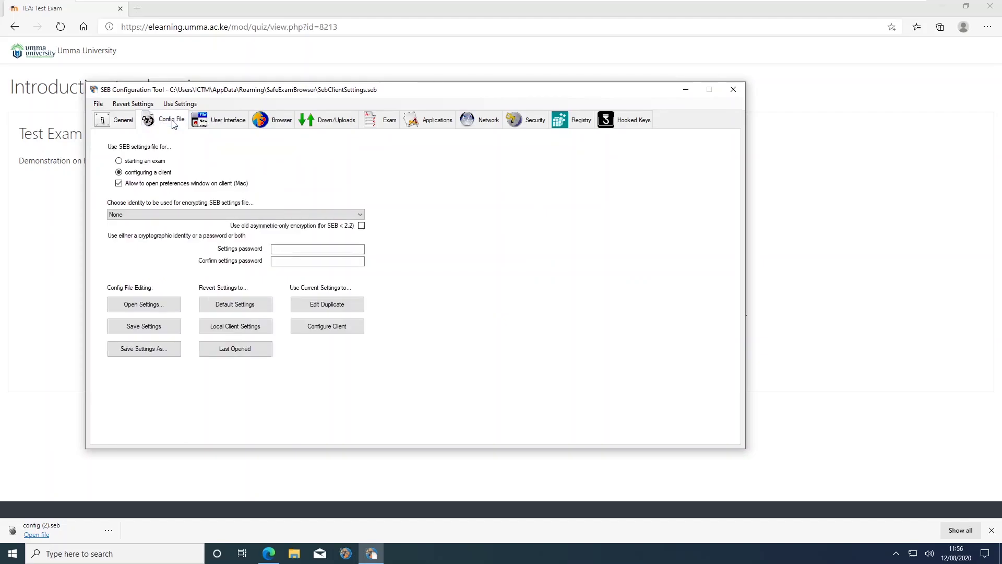
click(155, 314)
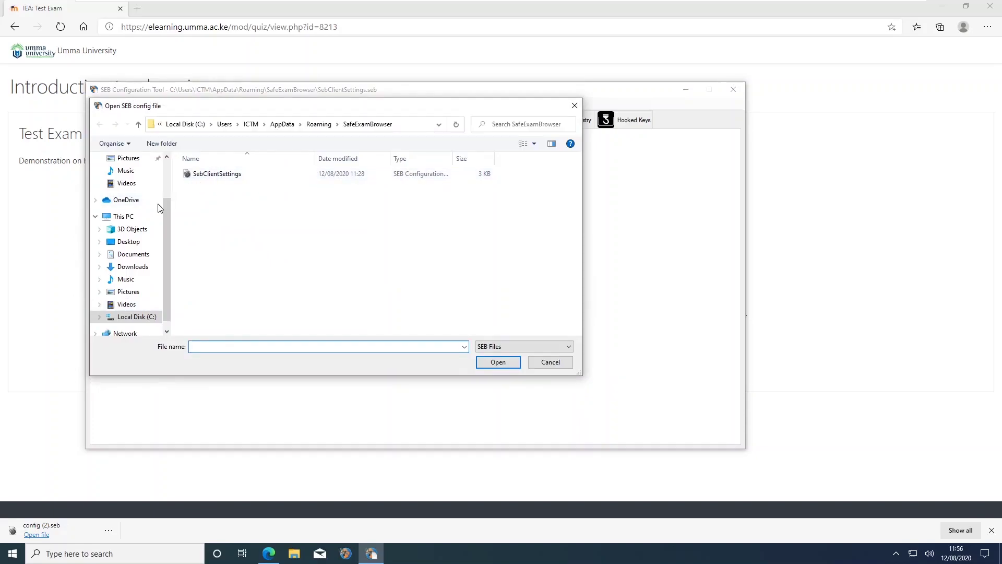
scroll(165, 199, up, 2)
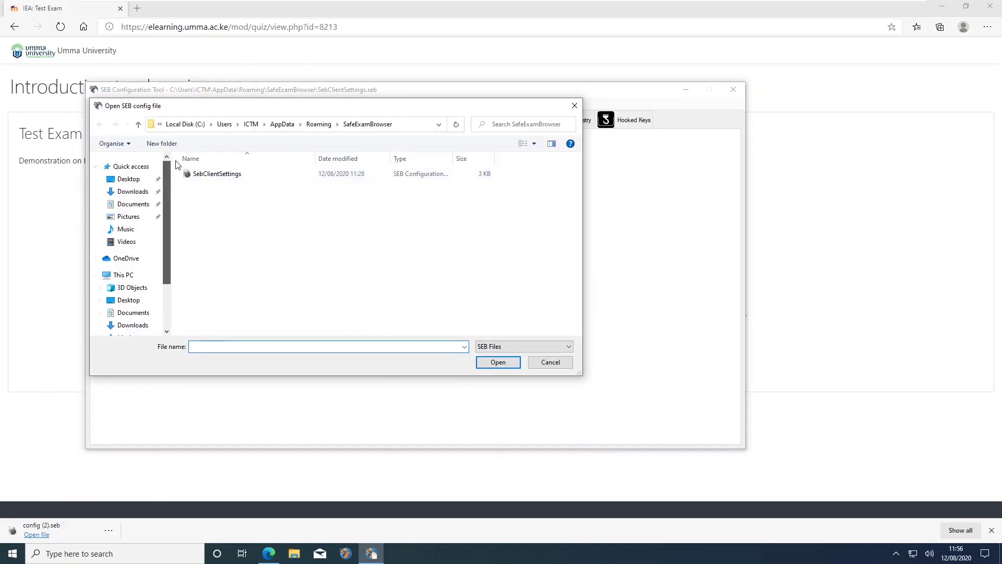
click(132, 193)
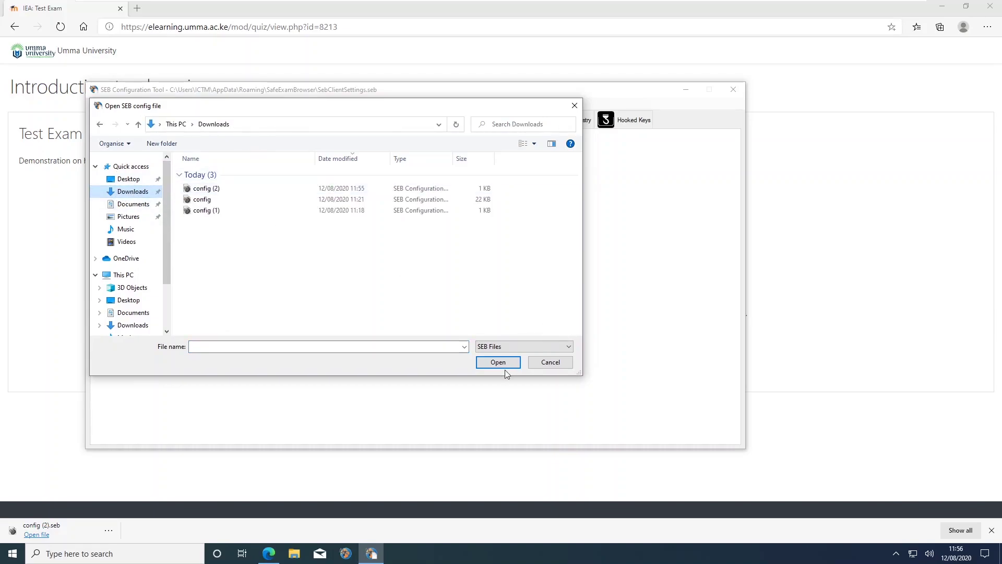
click(550, 361)
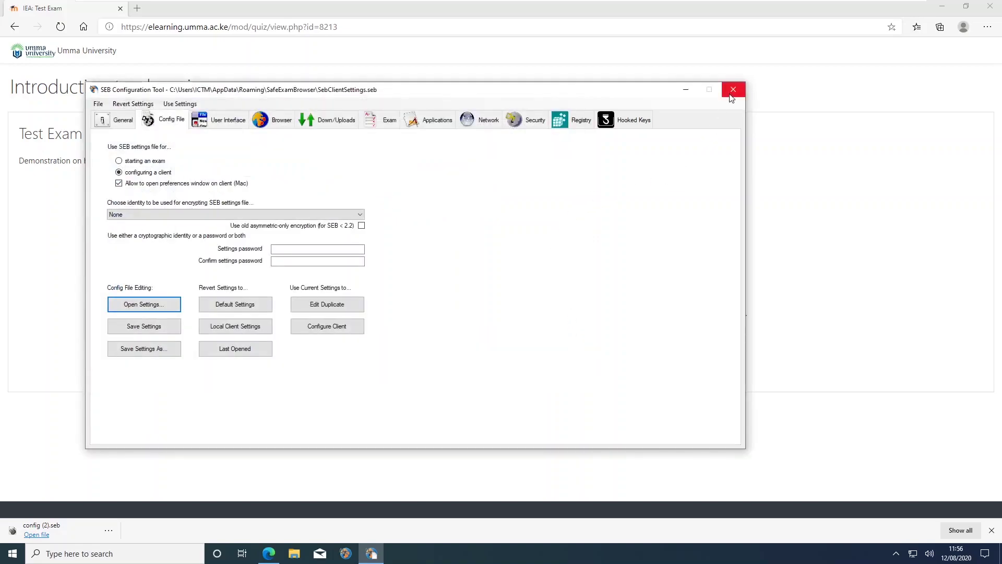
click(733, 89)
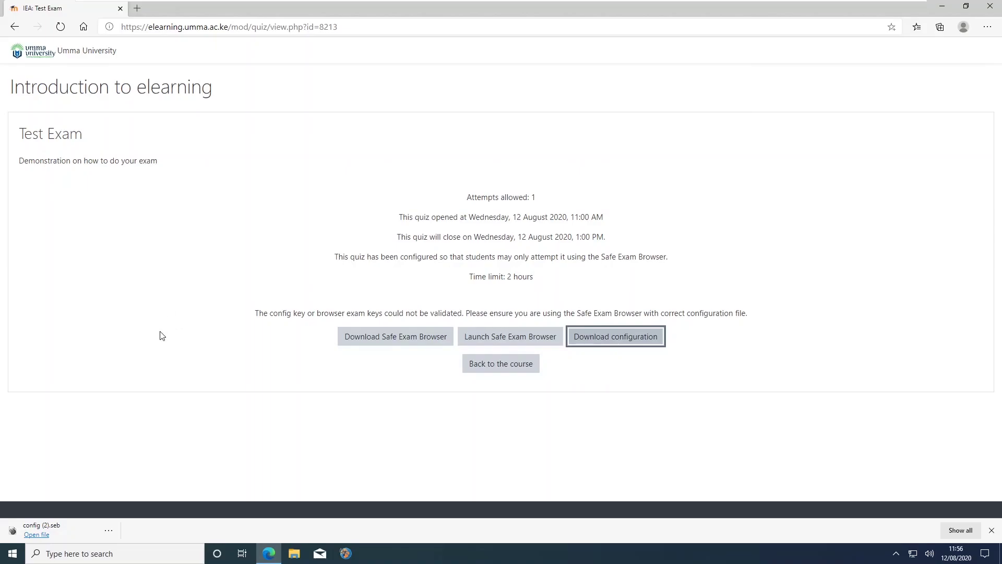
- Launch Safe Exam Browser on the Umma University eLearning page, then choose Terminate Session
click(511, 346)
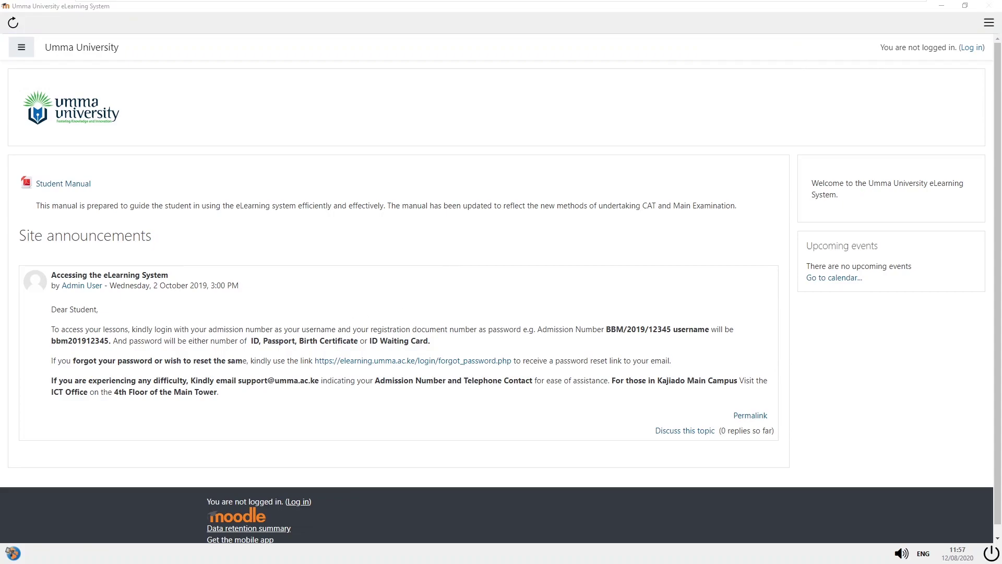
mouse_move(340, 3)
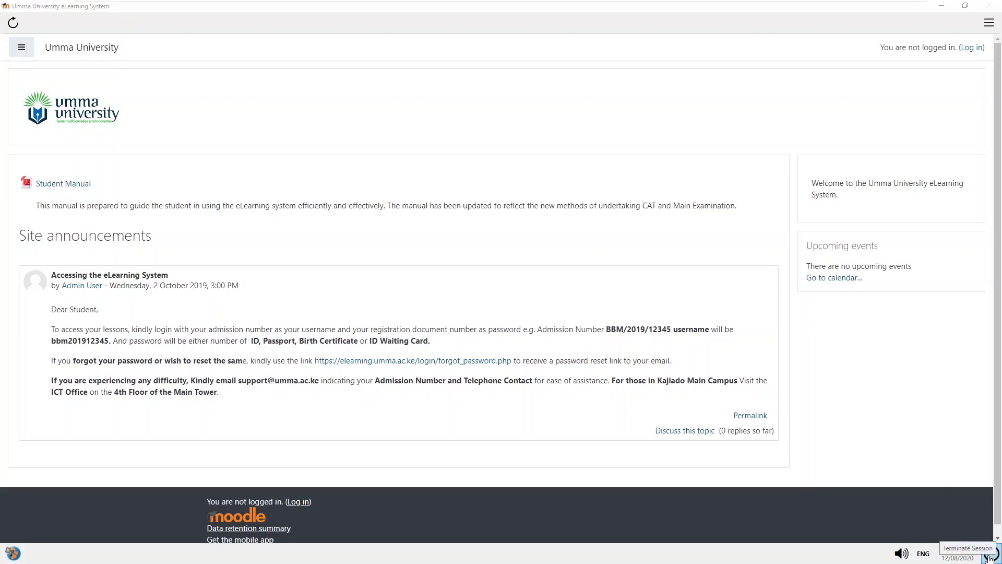
click(993, 554)
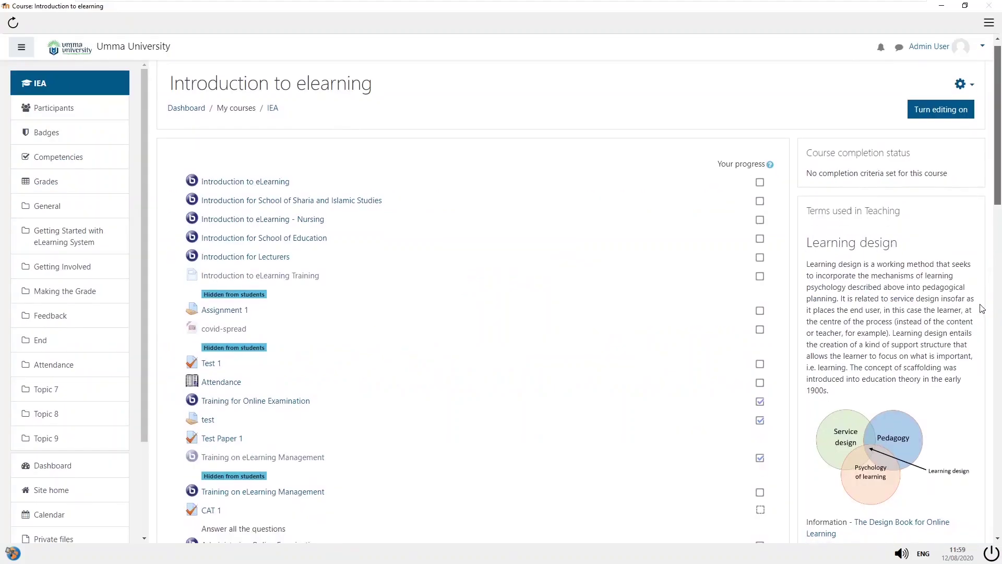
- Open Final Exam Test 1, choose Re-attempt quiz, and confirm starting the timed attempt
scroll(980, 309, down, 15)
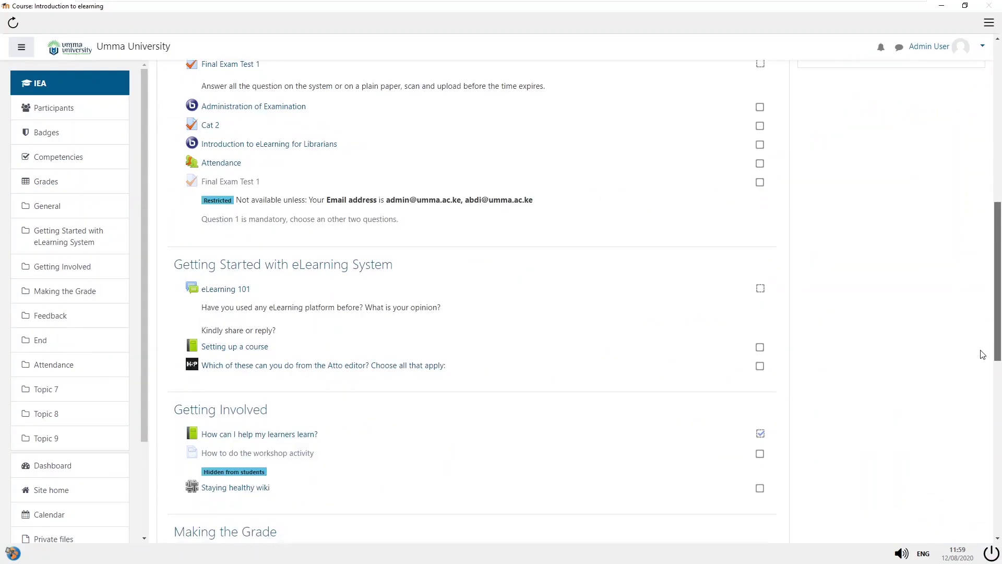
drag(997, 447, 997, 296)
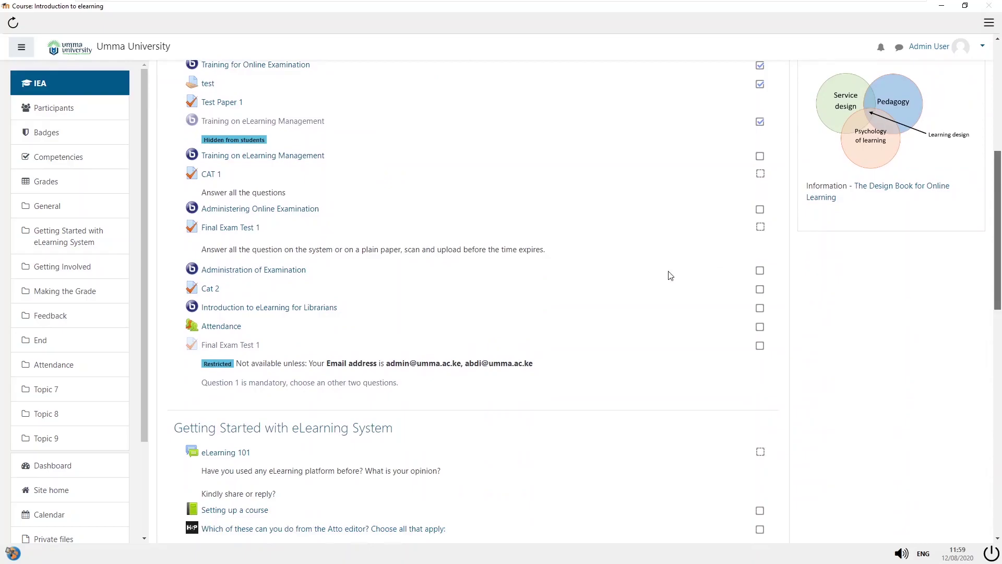
click(248, 348)
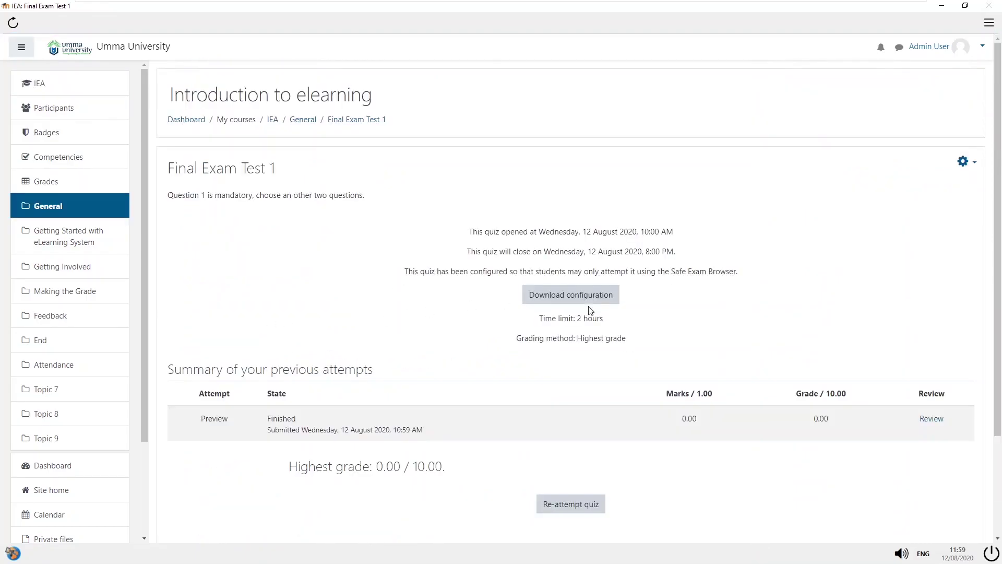
click(567, 508)
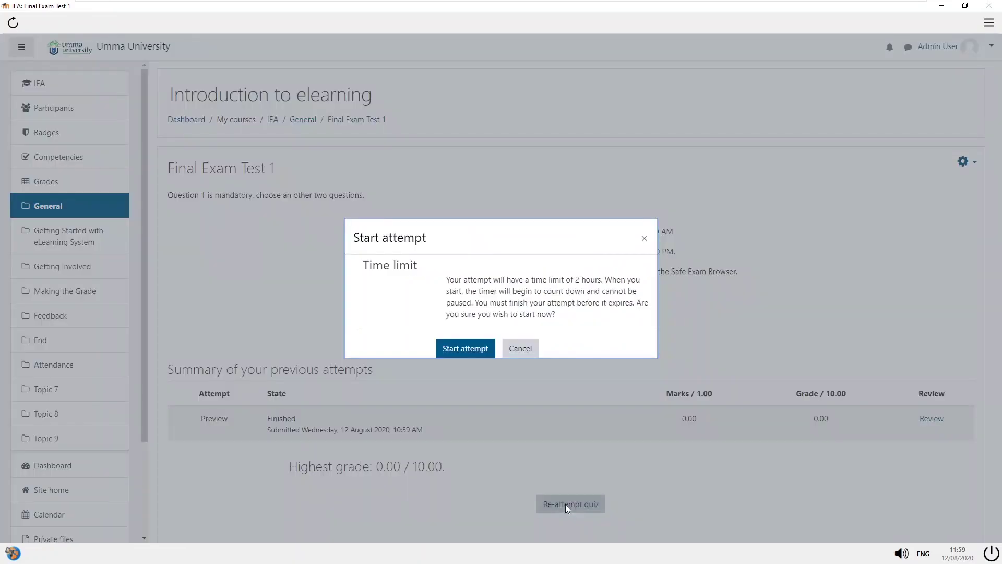
click(458, 351)
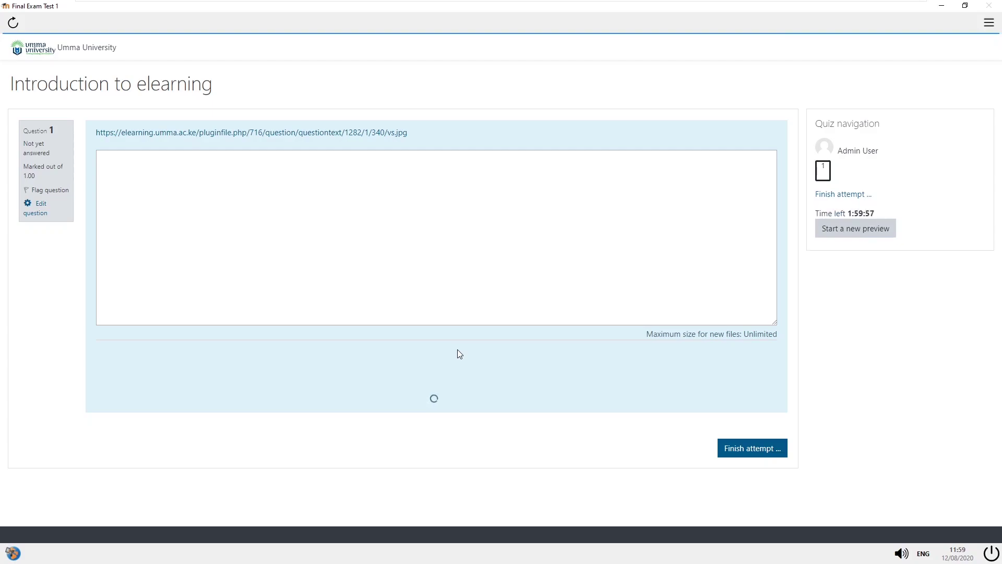
- Focus question 1's answer editor and bring up its Create link dialog
click(499, 242)
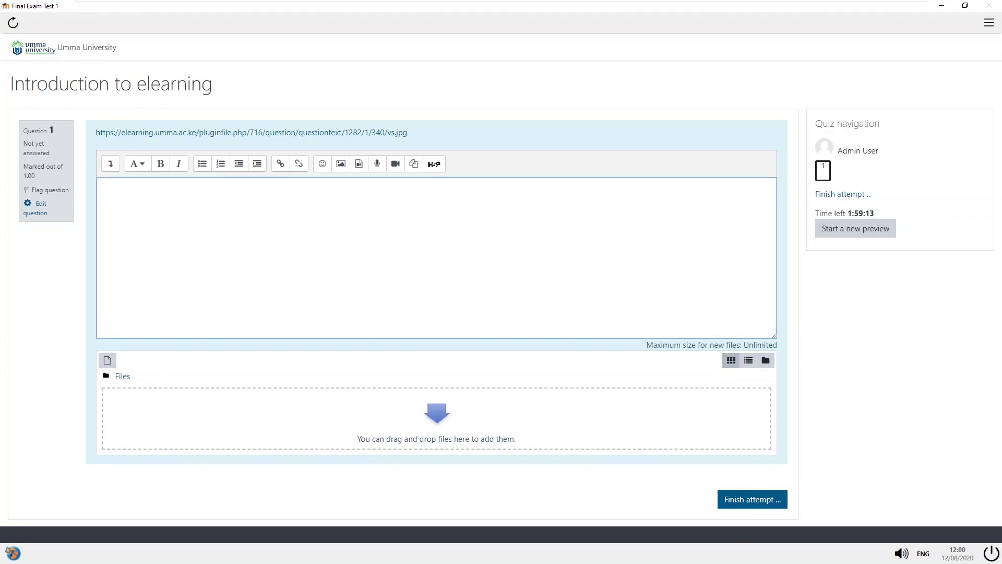
click(280, 165)
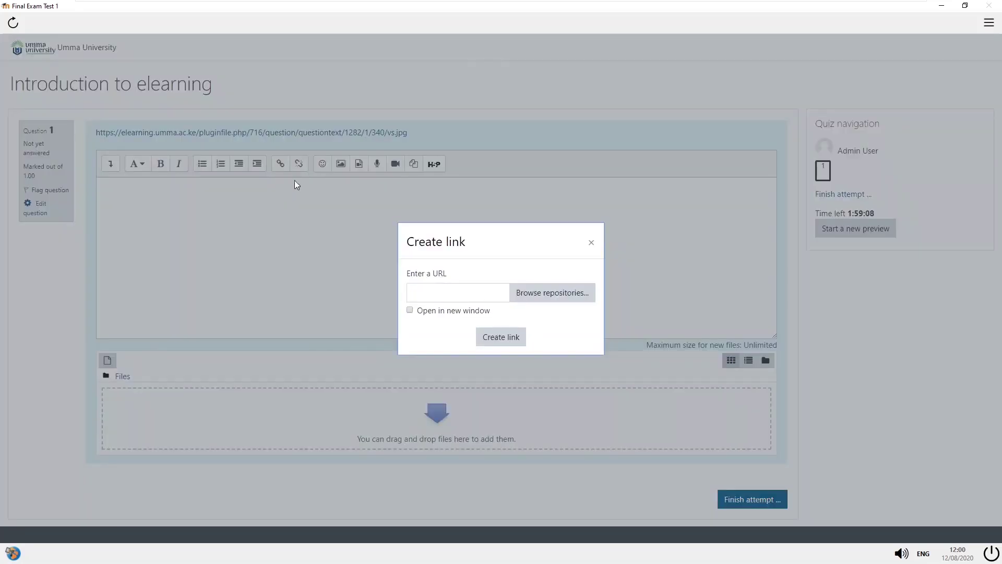
- Browse file repositories for a link, then close the File picker and the Create link dialog without linking
click(547, 296)
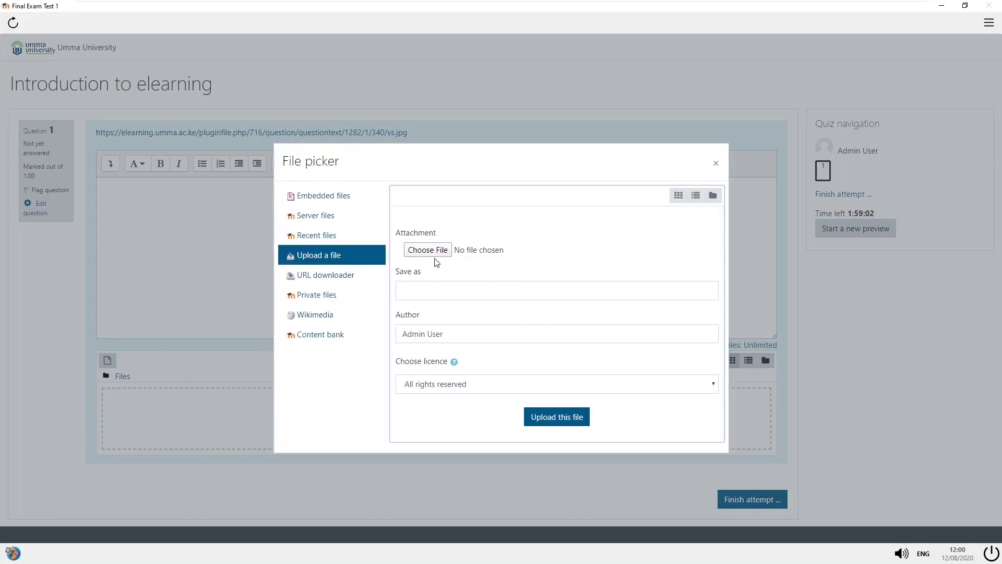
click(716, 163)
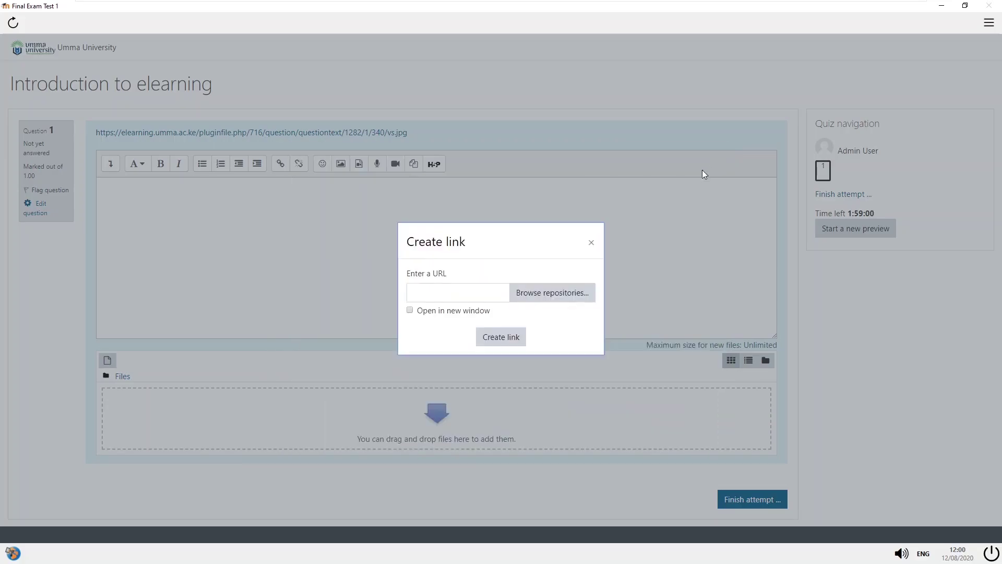
click(591, 242)
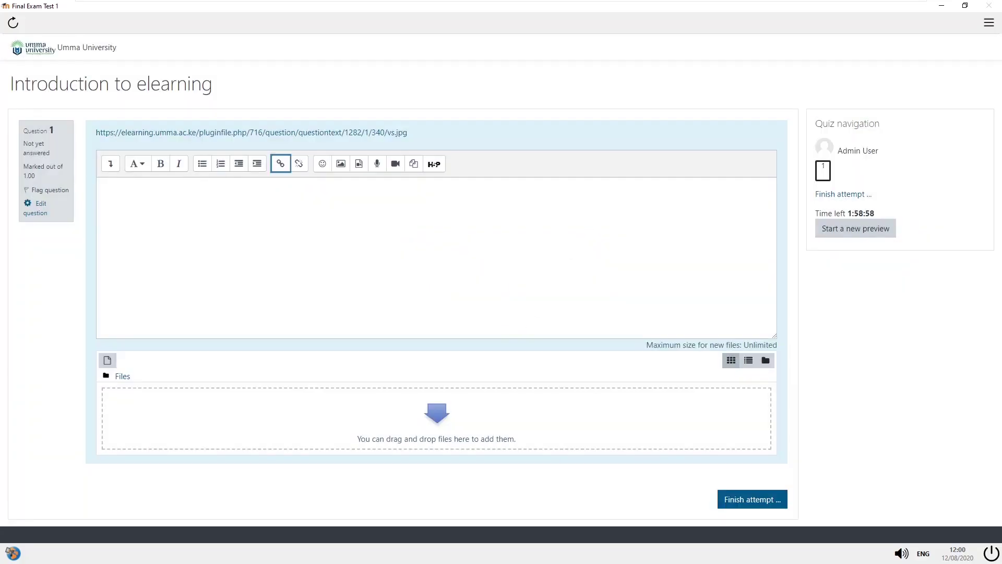
- Browse for an image from Image properties, cancel it, then open Add file for the Question 1 answer
click(341, 164)
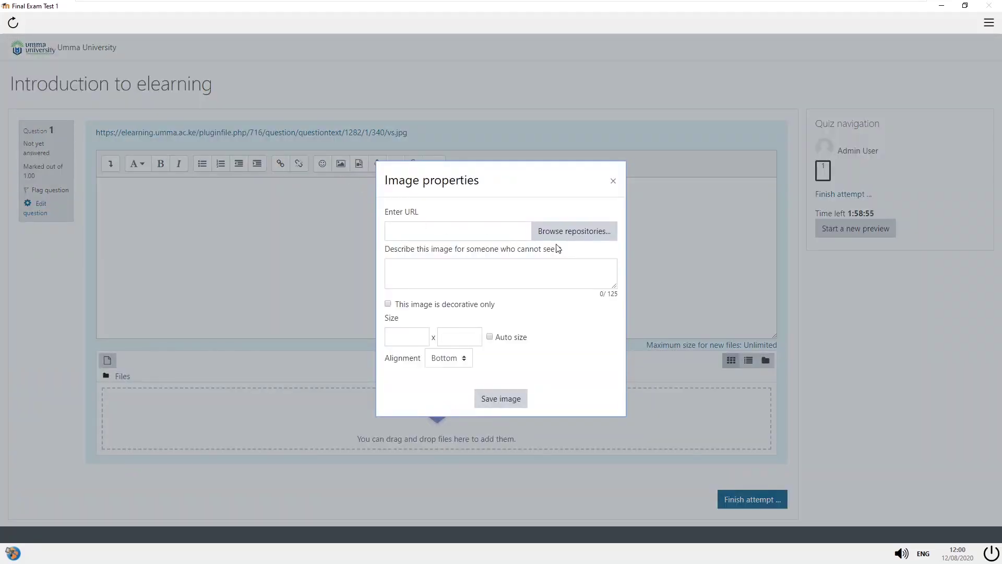
click(568, 233)
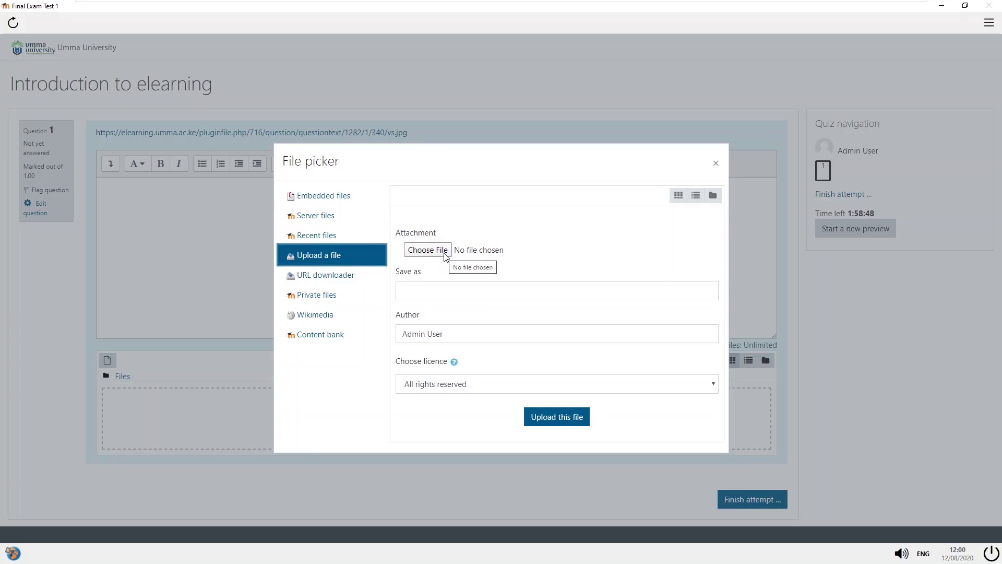
click(716, 164)
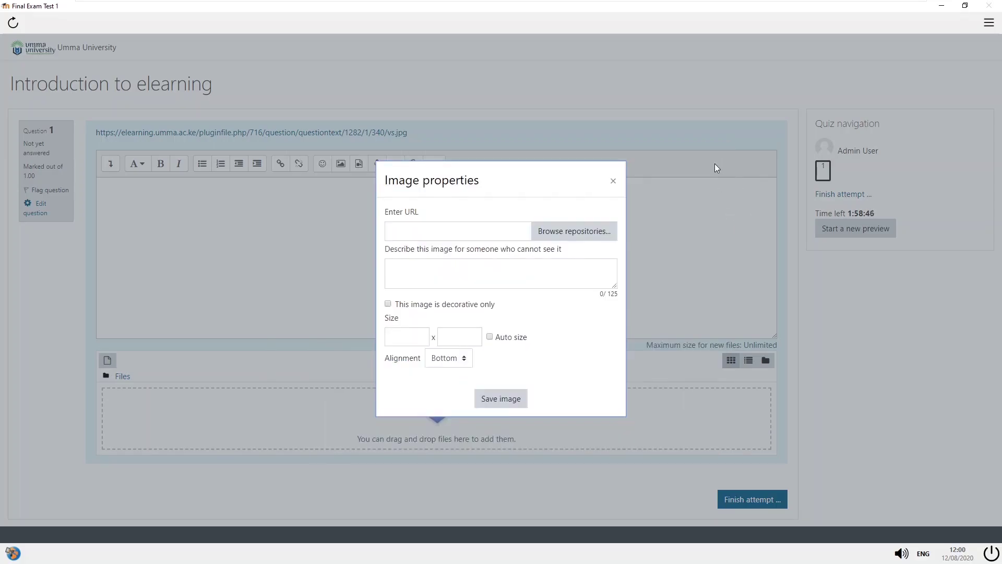
click(614, 182)
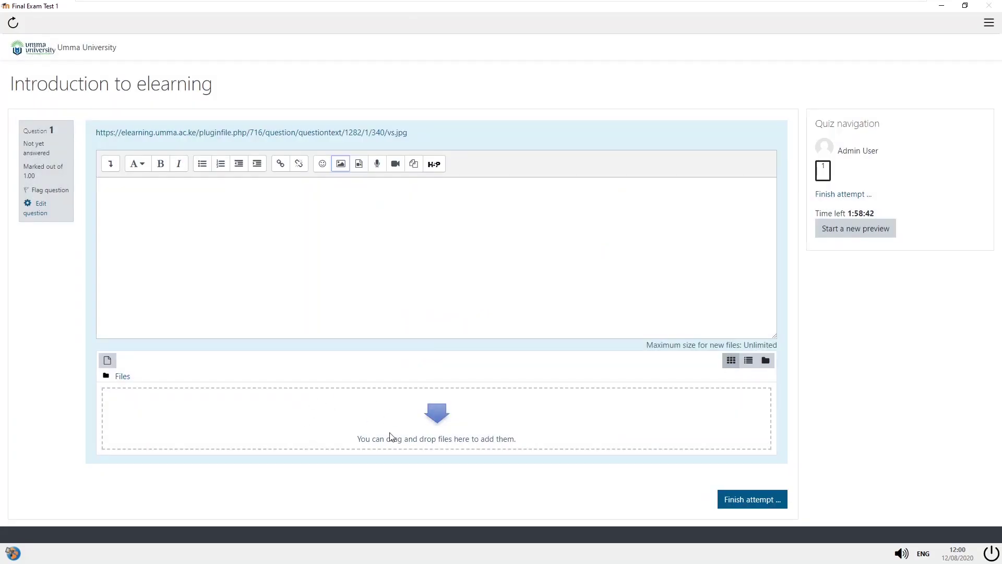
click(107, 361)
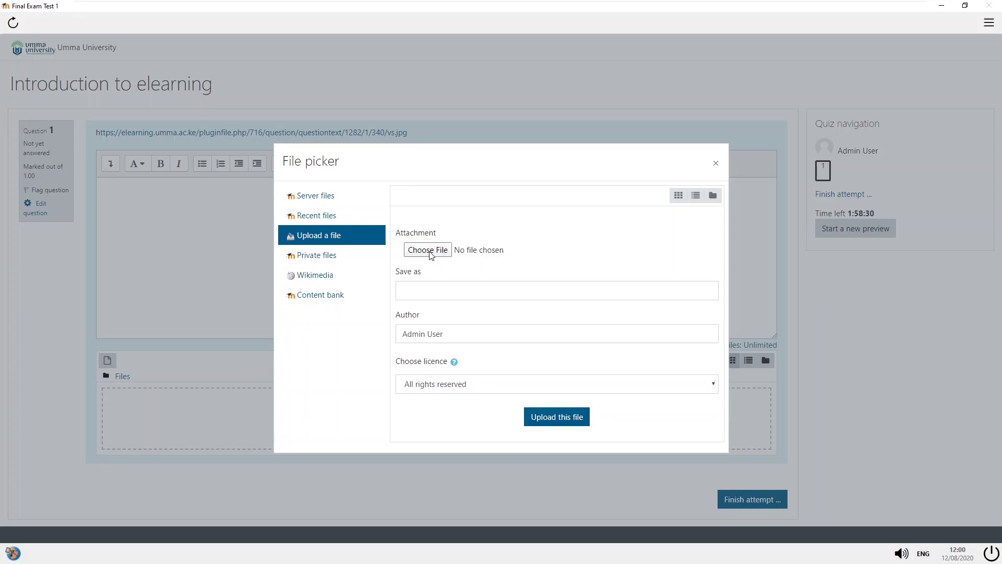
- Look through the C:\ and D:\ drives for a file, then cancel and close the File picker with nothing attached
click(441, 254)
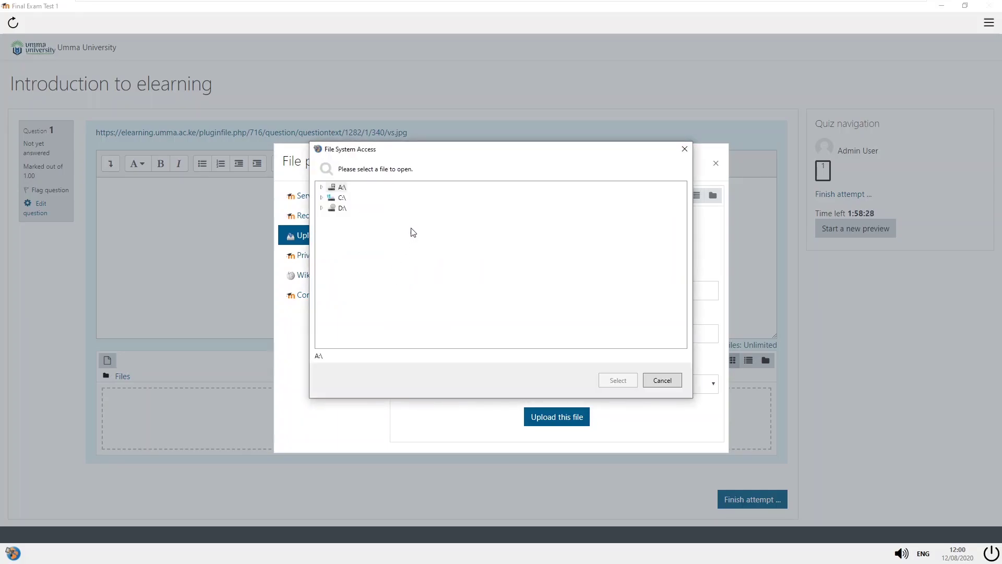
click(322, 208)
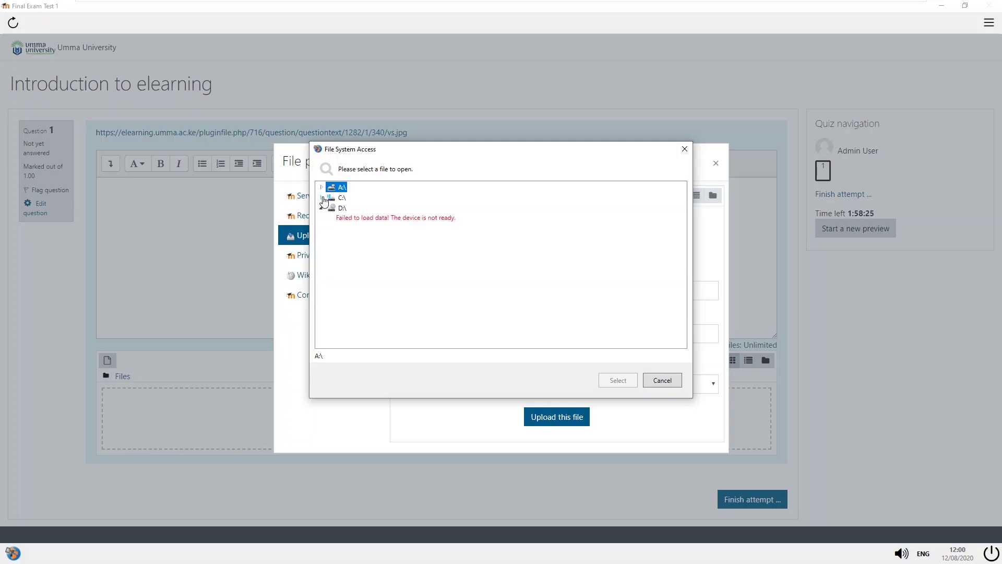
click(322, 197)
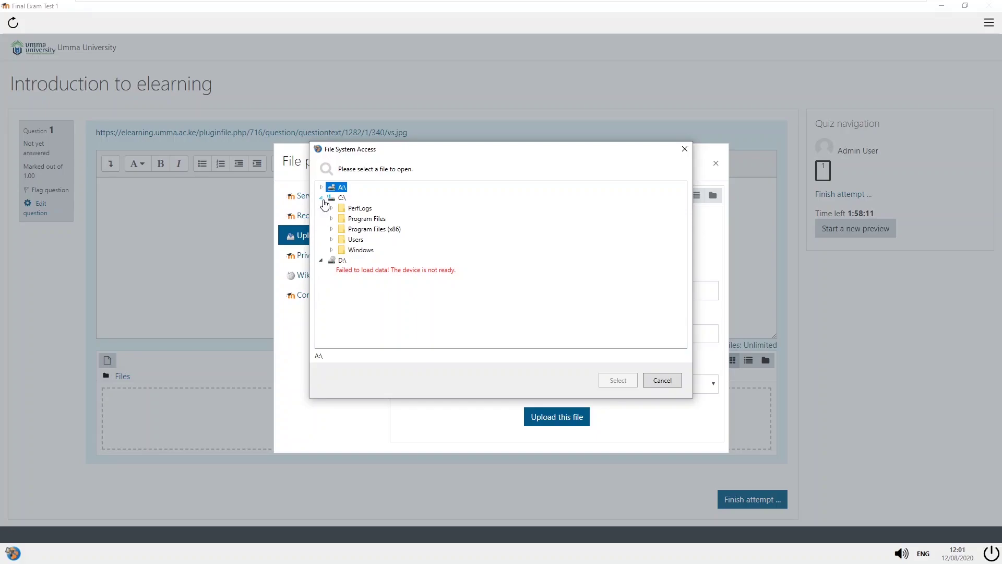
click(323, 198)
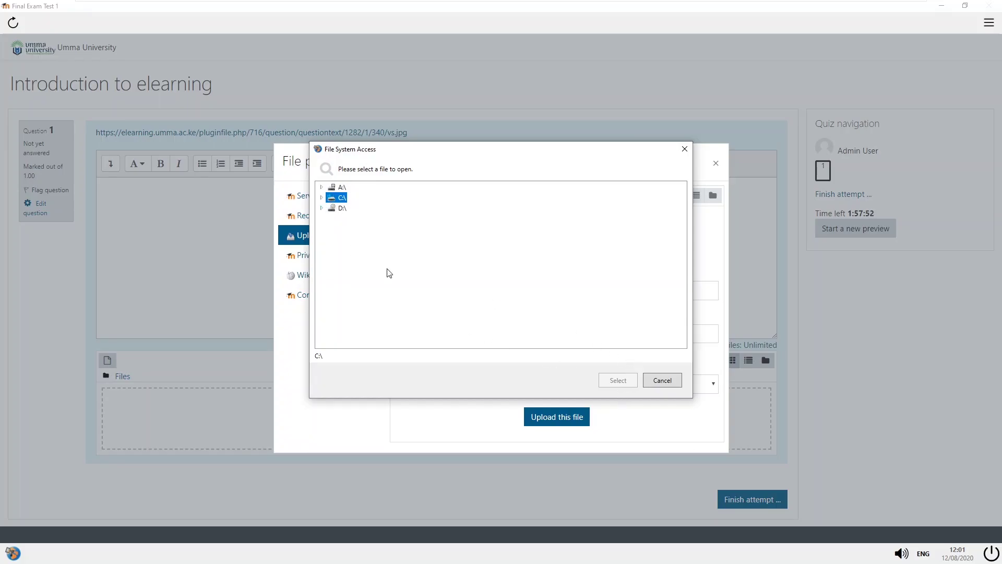
click(321, 209)
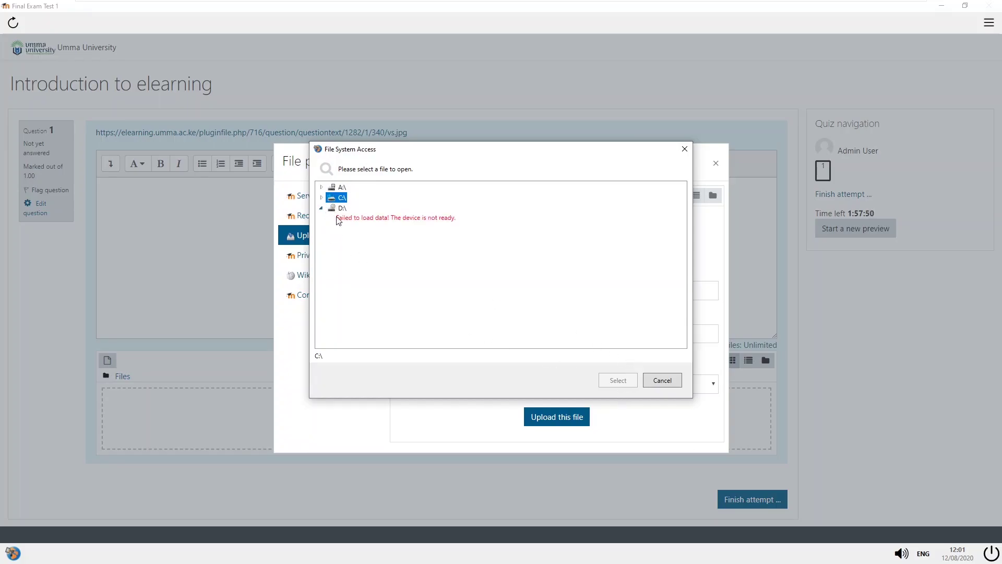
click(340, 211)
click(661, 387)
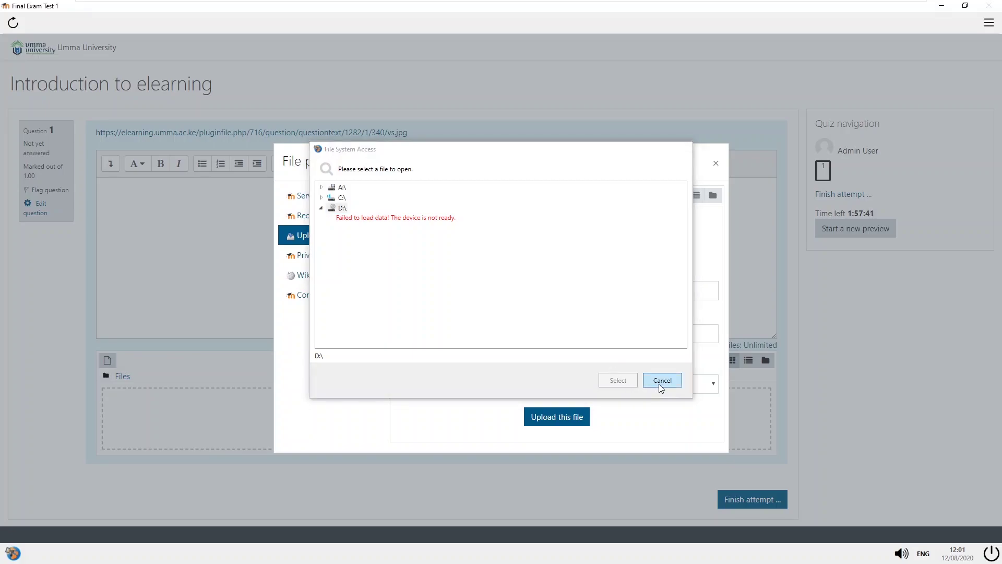
click(715, 163)
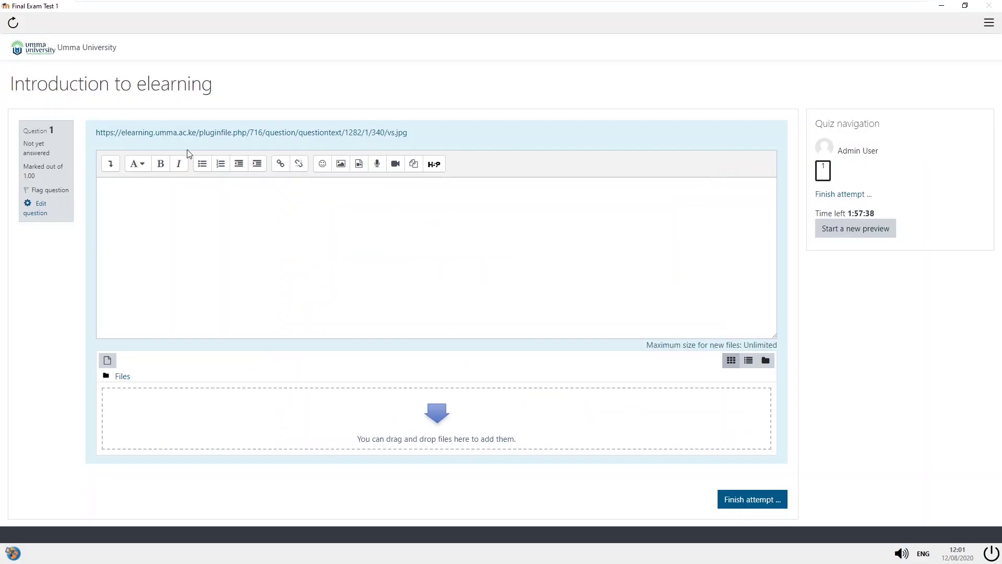
- Submit all and finish the unanswered Final Exam Test 1 attempt (0.00/10.00), then bring up the quit-SEB prompt
click(752, 500)
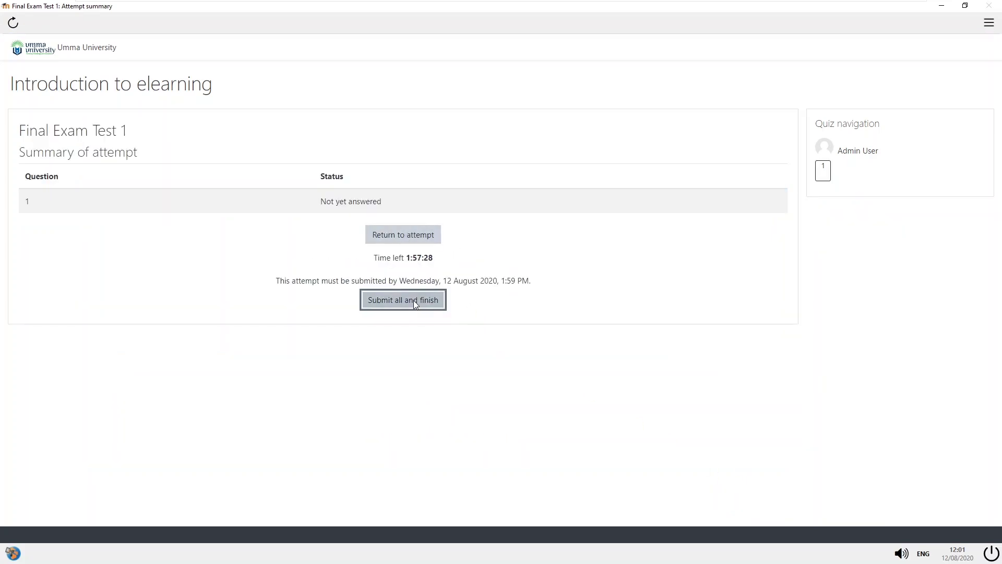
click(414, 303)
click(477, 365)
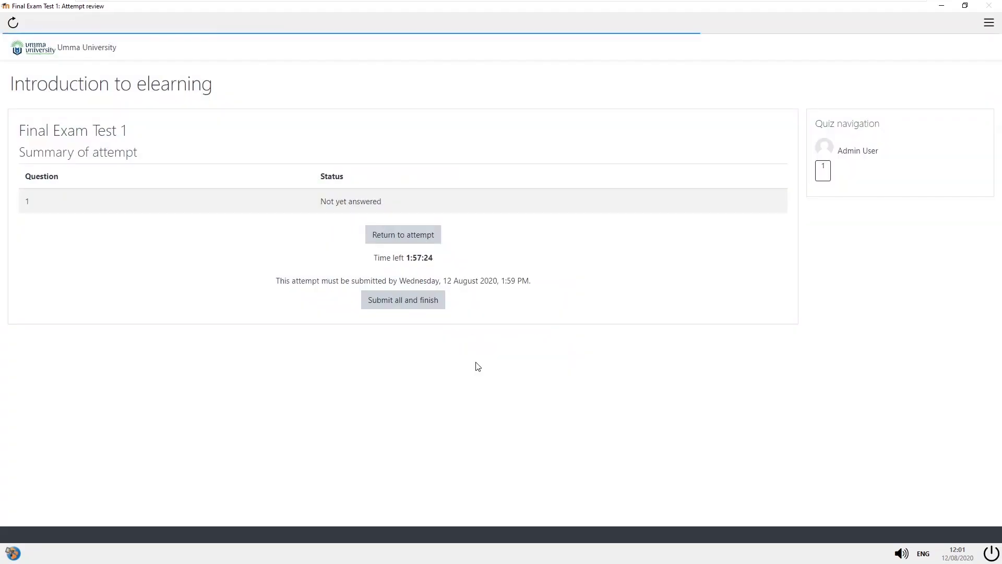
click(992, 554)
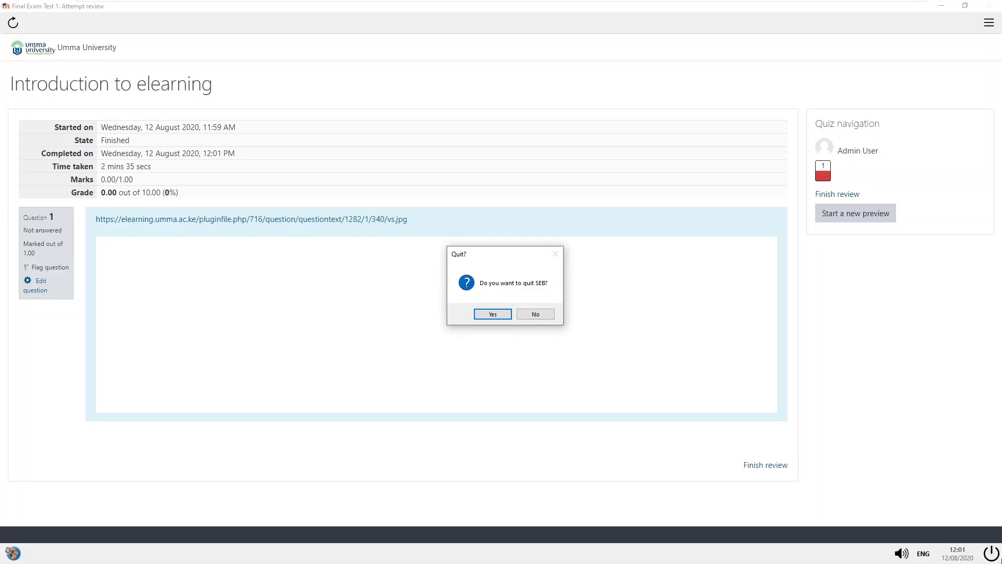
- Confirm Yes to quit Safe Exam Browser, returning to the Test Exam page in Edge
click(500, 316)
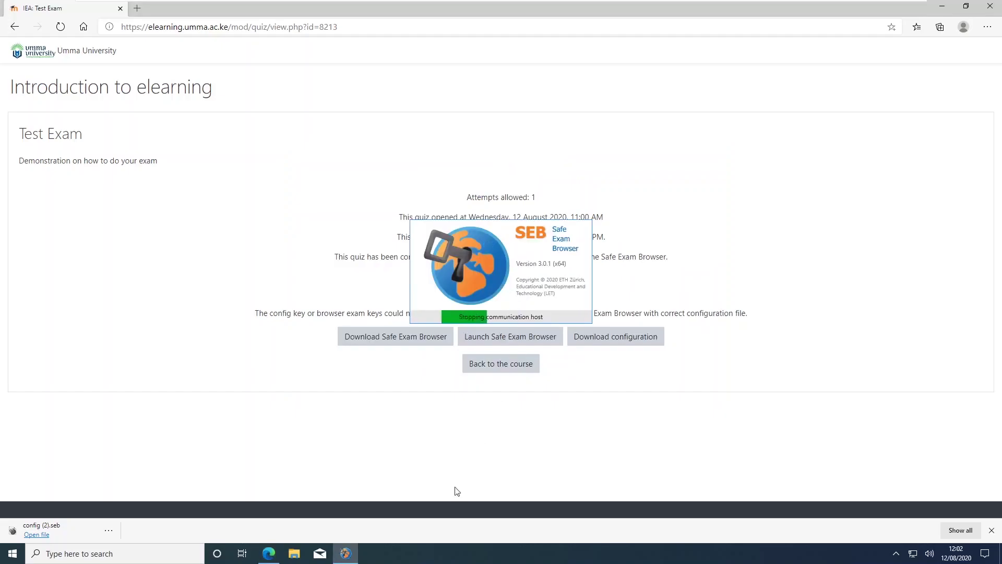
mouse_move(276, 559)
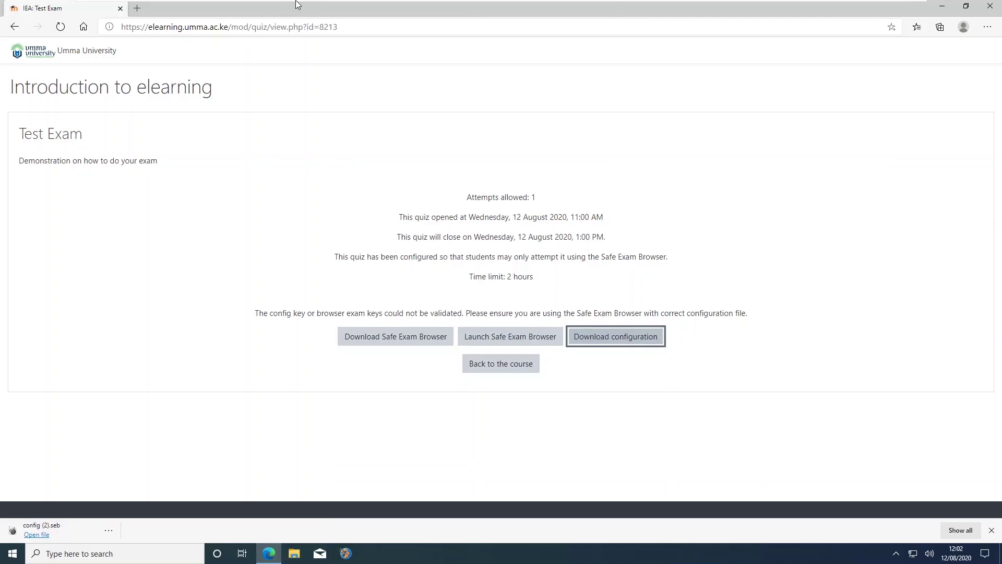